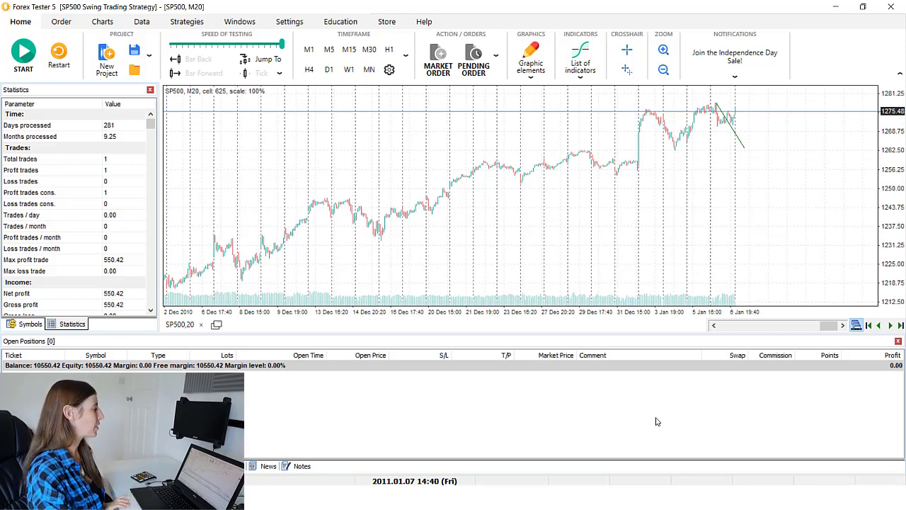
# Step: Create a new project called 'Gold swing strategy D - 20M' with a 10000 USD deposit and tick XAUUSD
pyautogui.click(111, 75)
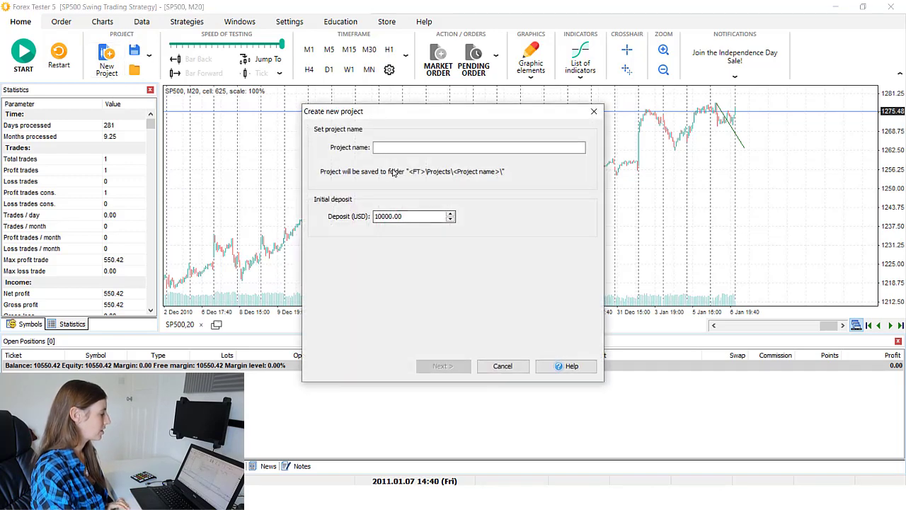
pyautogui.write('Go')
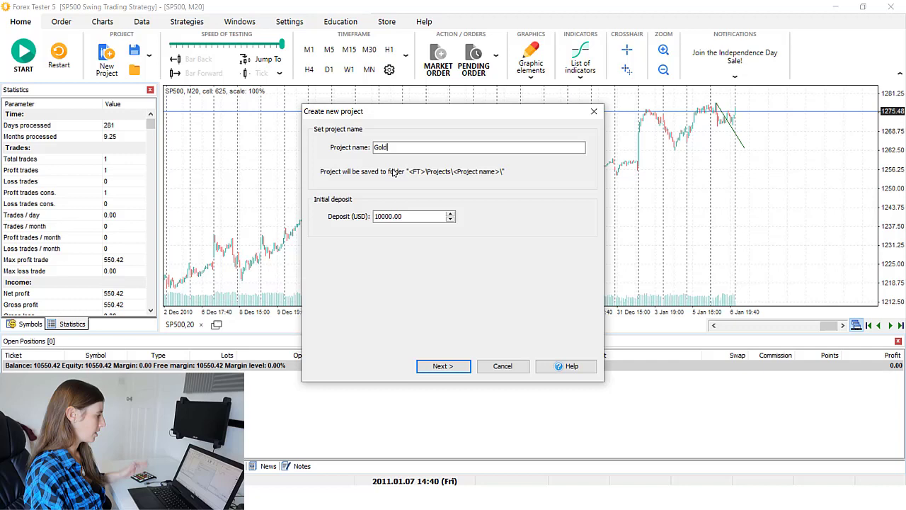
pyautogui.write('ld')
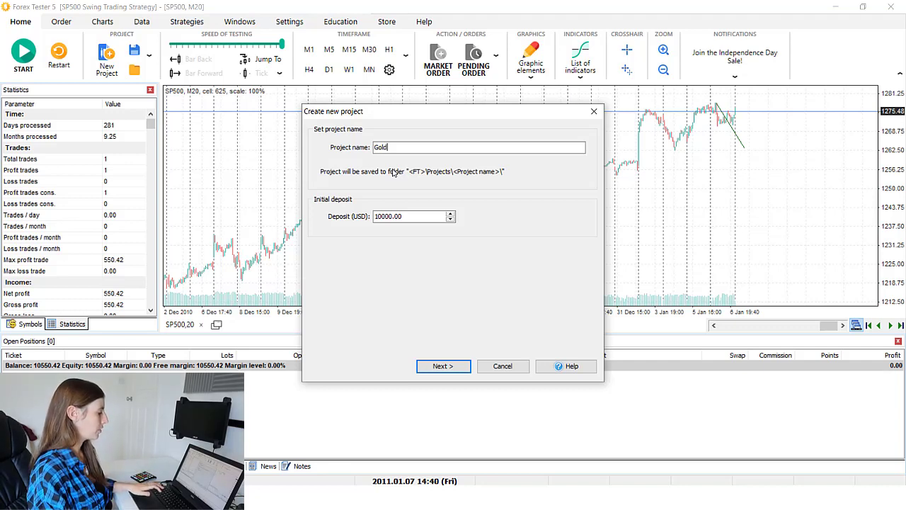
pyautogui.write(' swing ')
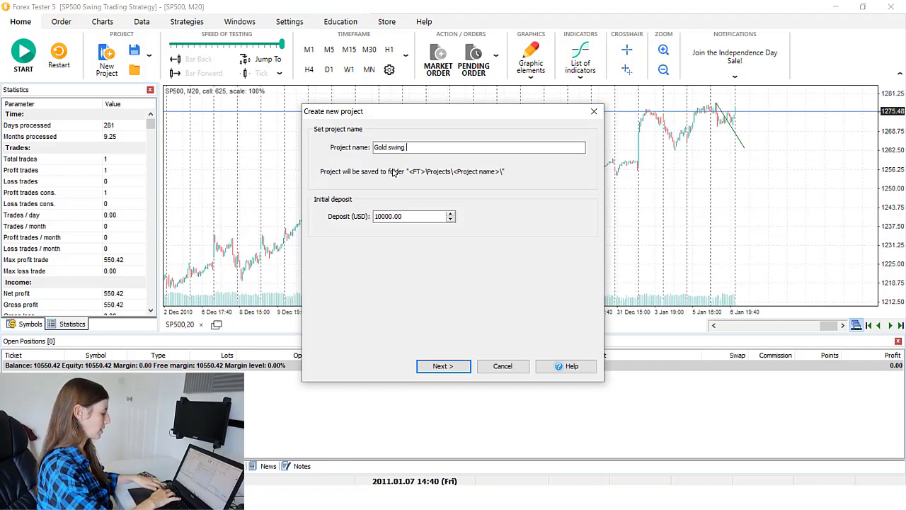
pyautogui.write('strategy D - 20M')
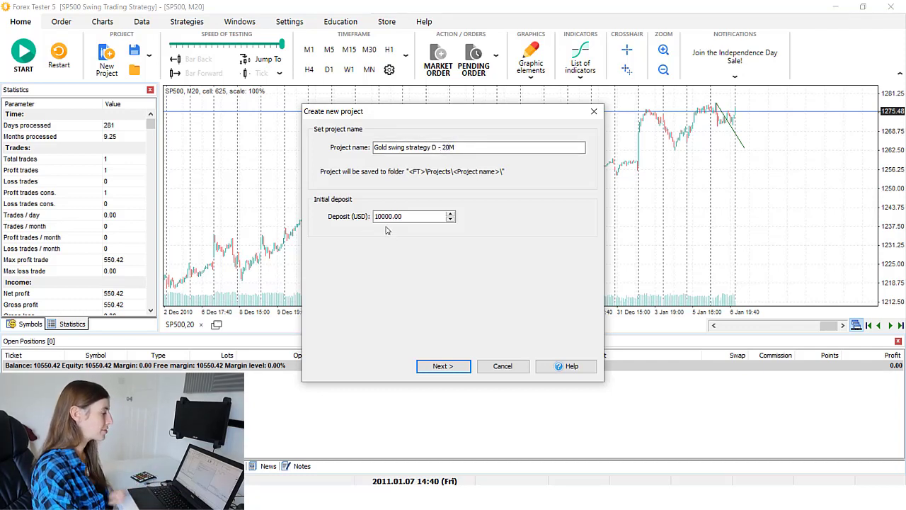
pyautogui.click(448, 365)
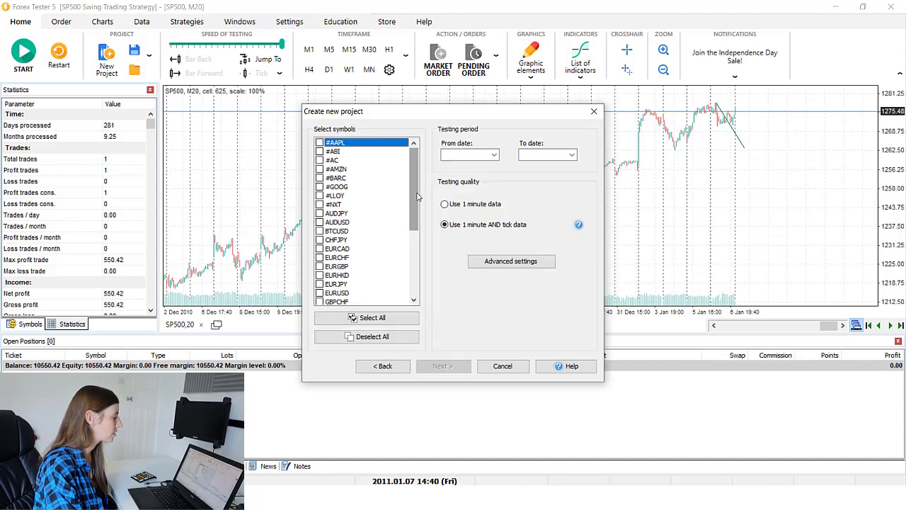
pyautogui.moveTo(418, 197); pyautogui.dragTo(423, 272)
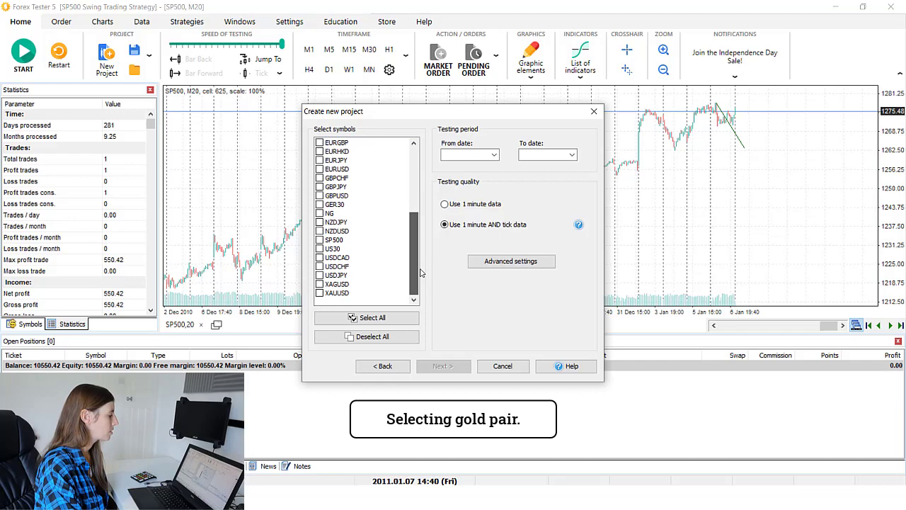
pyautogui.click(332, 293)
# Step: Finish the project wizard and maximize the XAUUSD chart
pyautogui.click(467, 367)
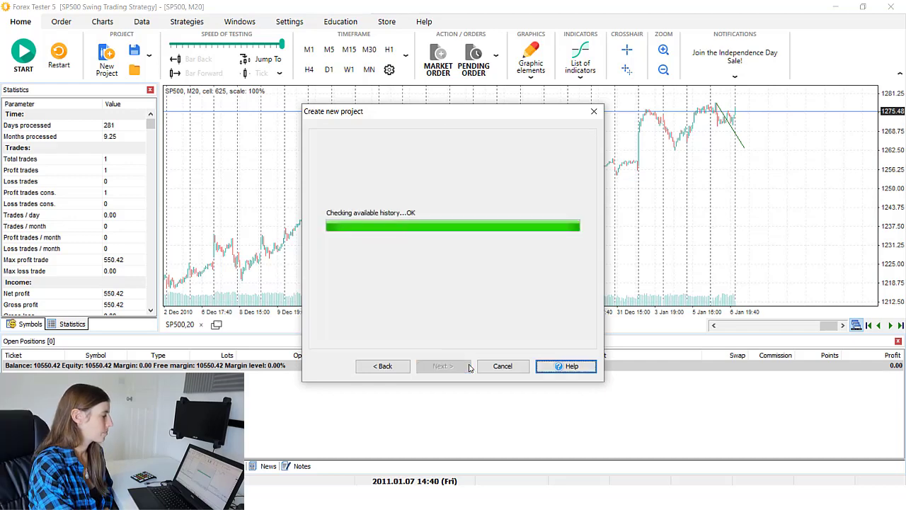
pyautogui.click(469, 368)
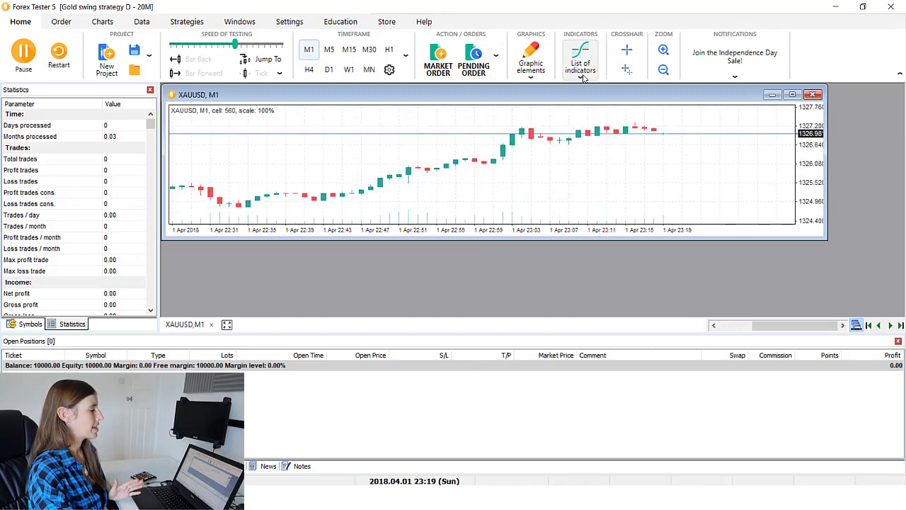
pyautogui.click(793, 94)
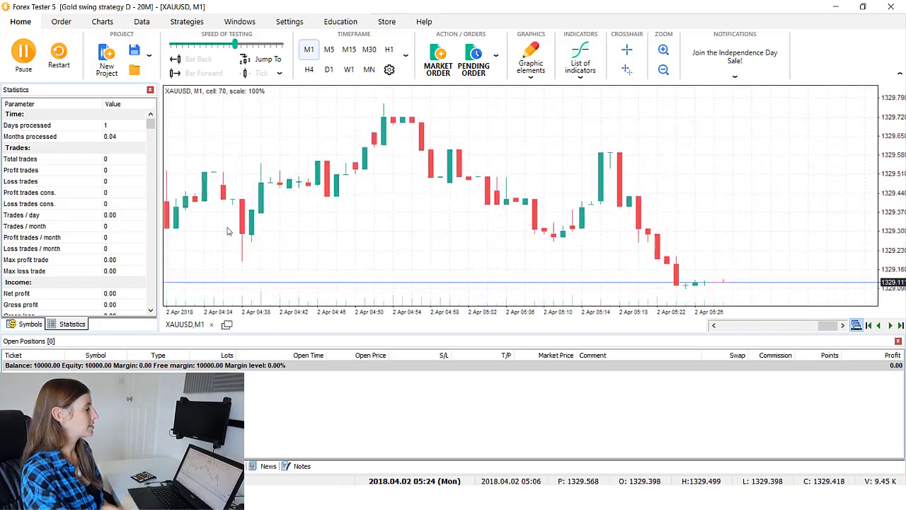
# Step: Pause, switch the chart to D1, compress the price scale, then resume at maximum speed
pyautogui.click(25, 66)
pyautogui.click(329, 70)
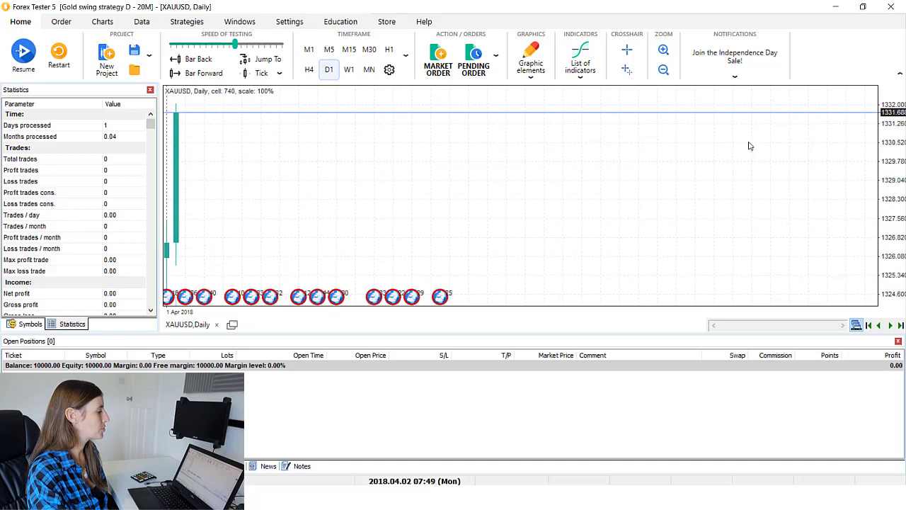
pyautogui.moveTo(903, 181); pyautogui.dragTo(742, 267)
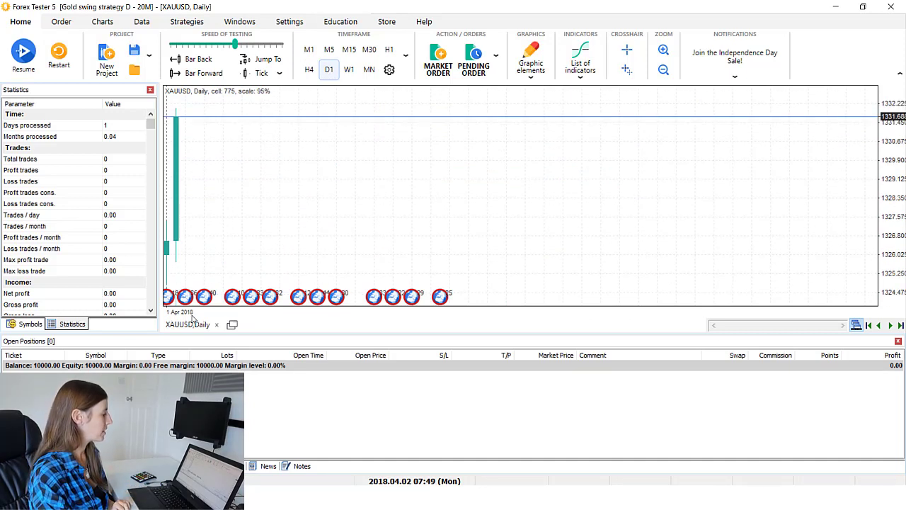
pyautogui.click(37, 71)
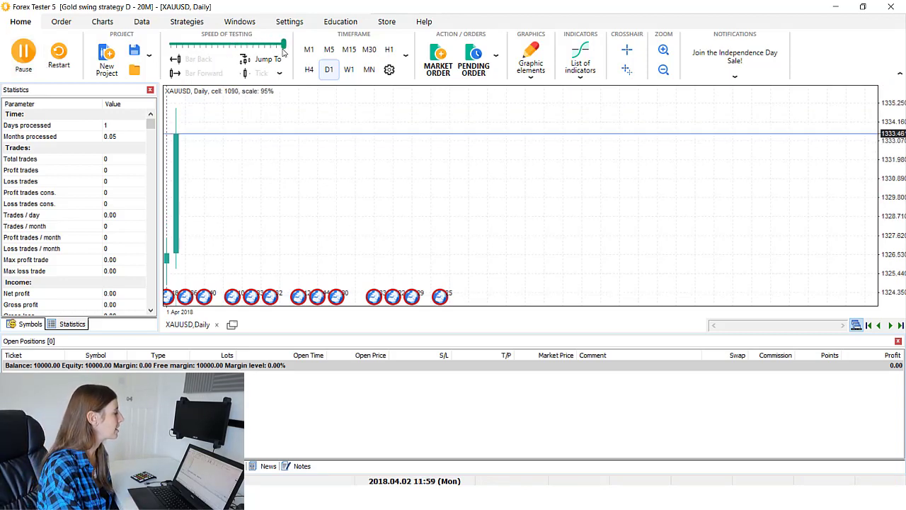
pyautogui.moveTo(234, 44); pyautogui.dragTo(282, 44)
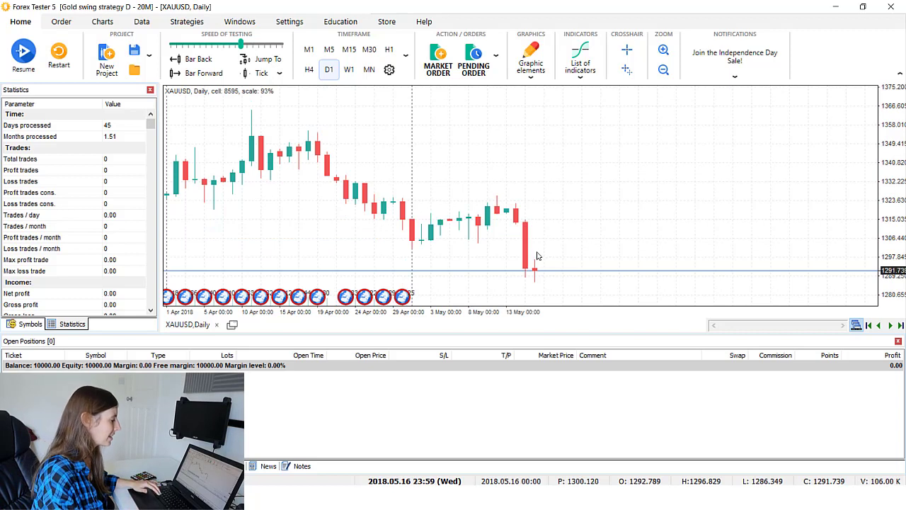
# Step: Step the test forward day by day to 31 May 2018
pyautogui.press('F12')
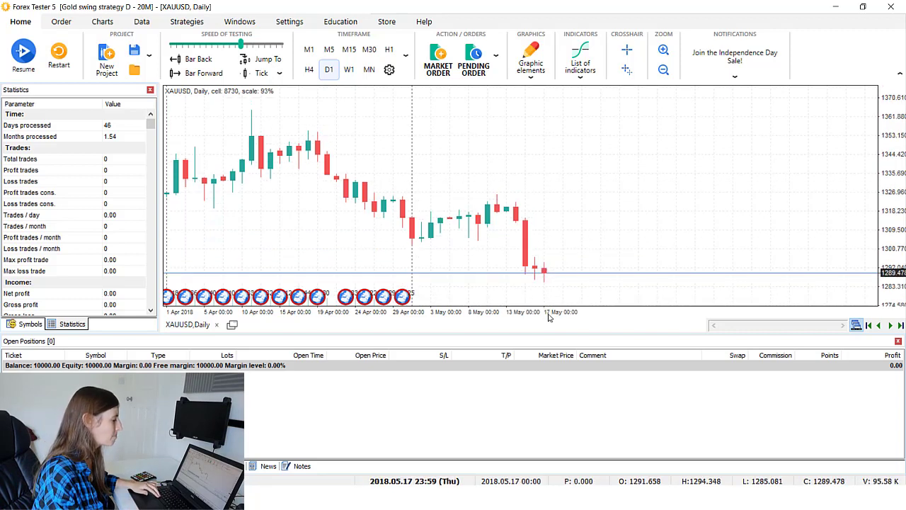
pyautogui.press('F12')
pyautogui.press('F12')
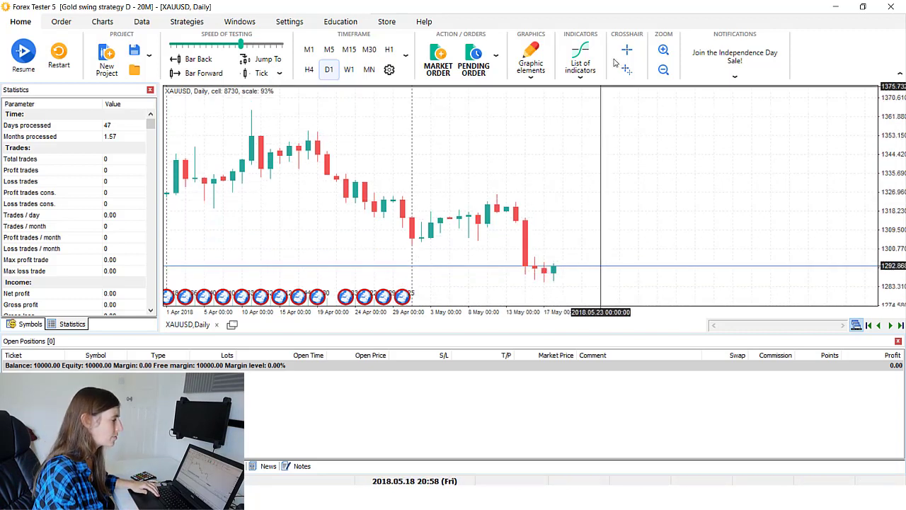
pyautogui.press('F12')
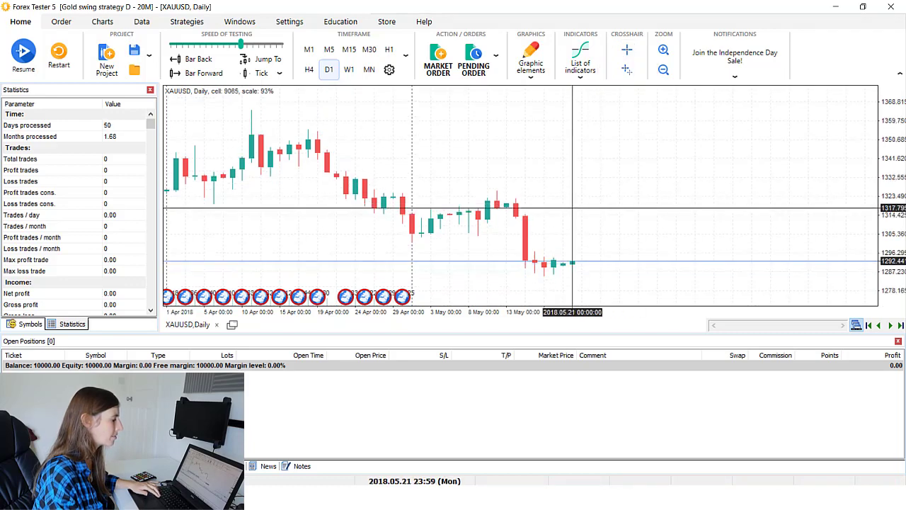
pyautogui.press('F12')
pyautogui.press('F12')
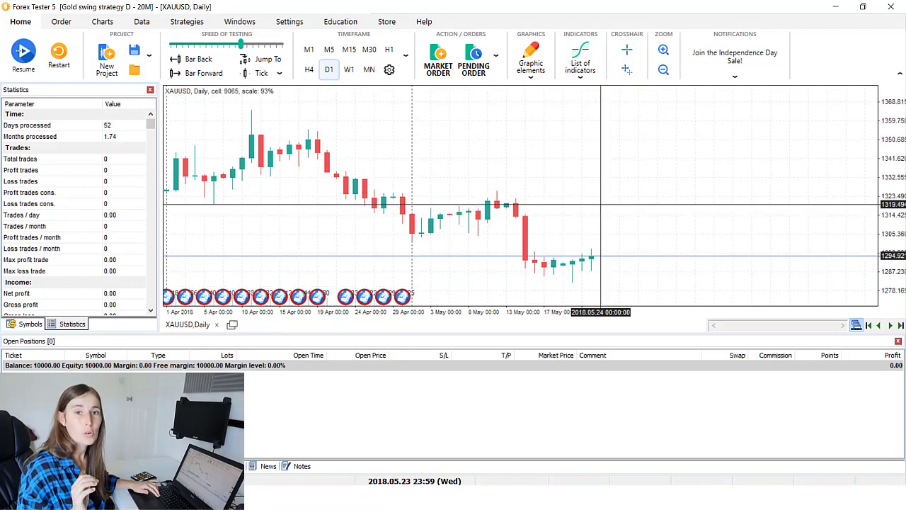
pyautogui.press('F12')
pyautogui.press('F12')
pyautogui.press('F12')
pyautogui.press('F12')
pyautogui.press('F12')
pyautogui.press('F12')
pyautogui.press('-')
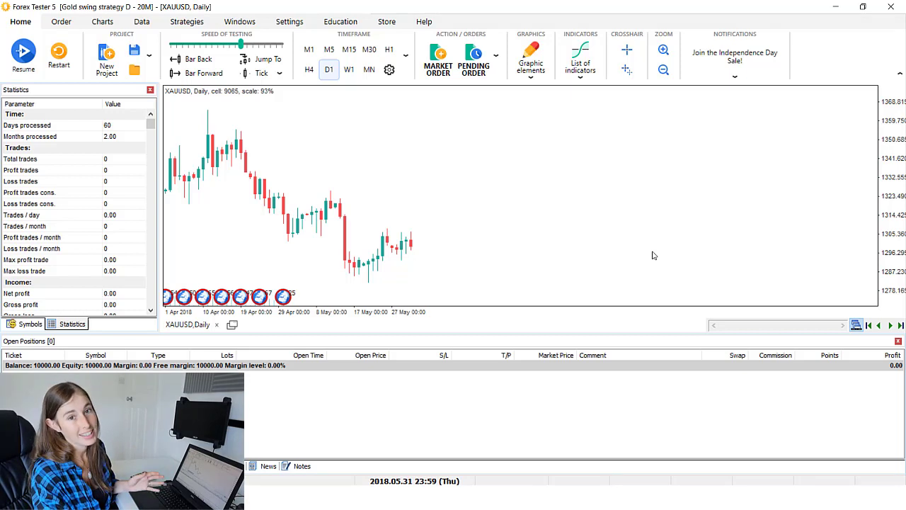
# Step: Draw a trend line across the recent candles, then remove it
pyautogui.click(528, 77)
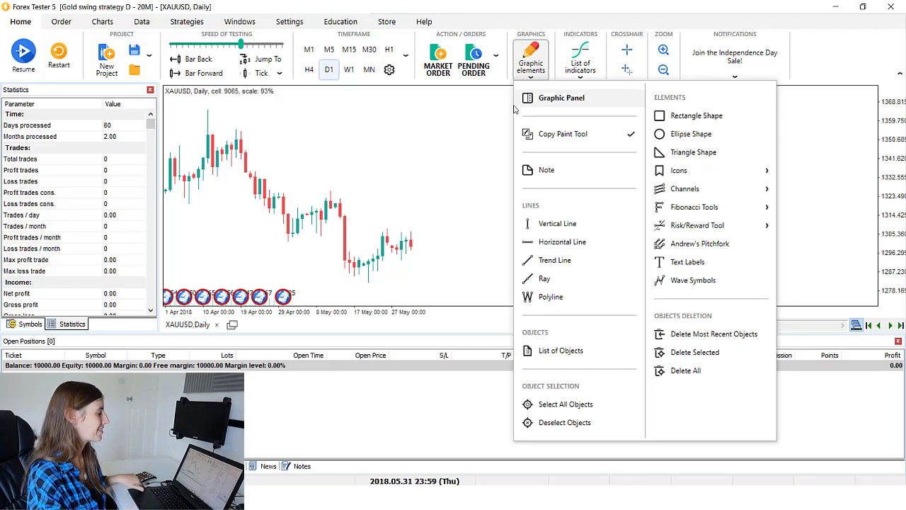
pyautogui.click(557, 260)
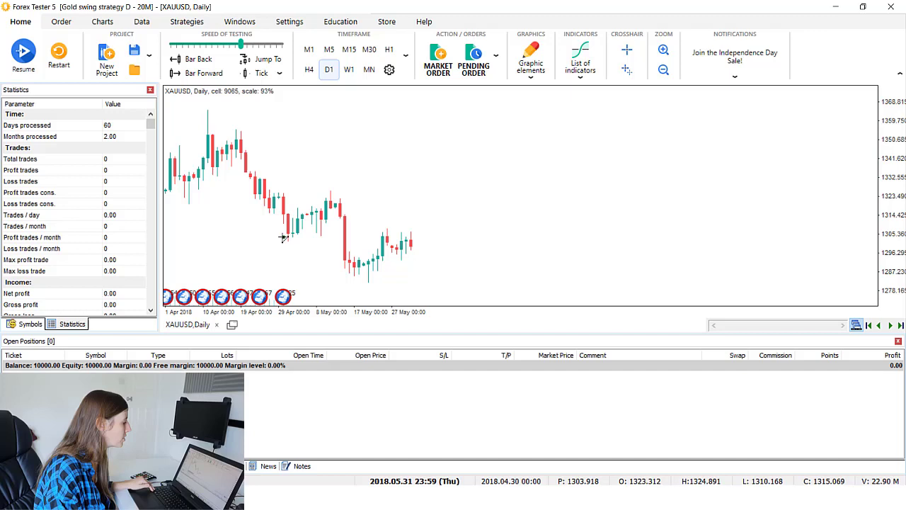
pyautogui.moveTo(278, 236); pyautogui.dragTo(492, 239)
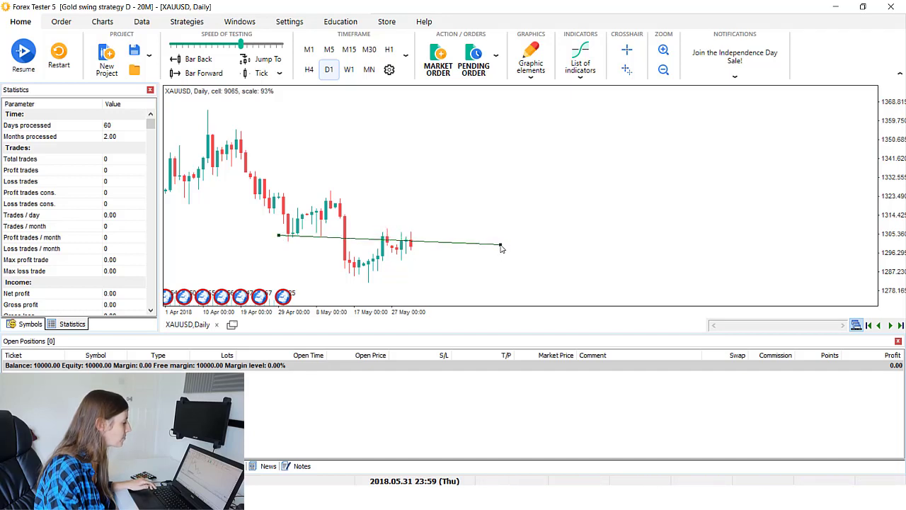
pyautogui.press('Delete')
# Step: Place a horizontal line at 1305.05 on the daily chart
pyautogui.click(533, 60)
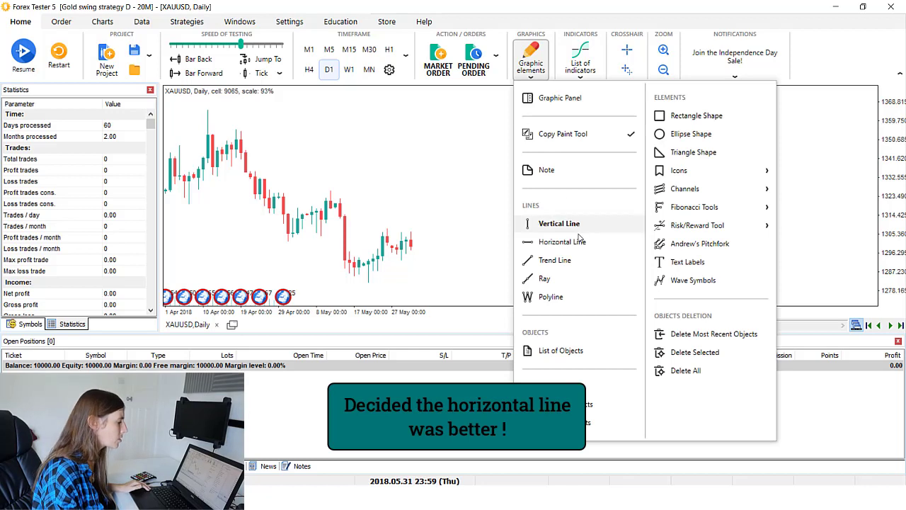
pyautogui.click(549, 243)
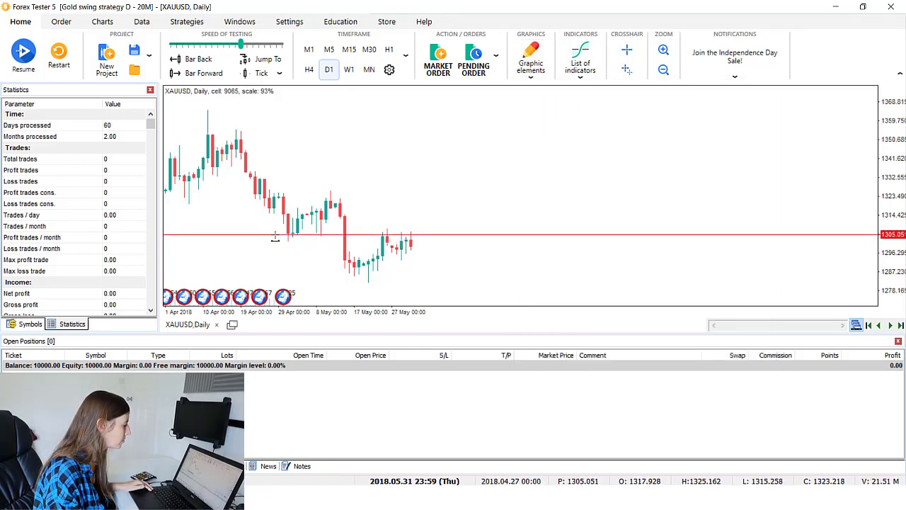
pyautogui.click(275, 235)
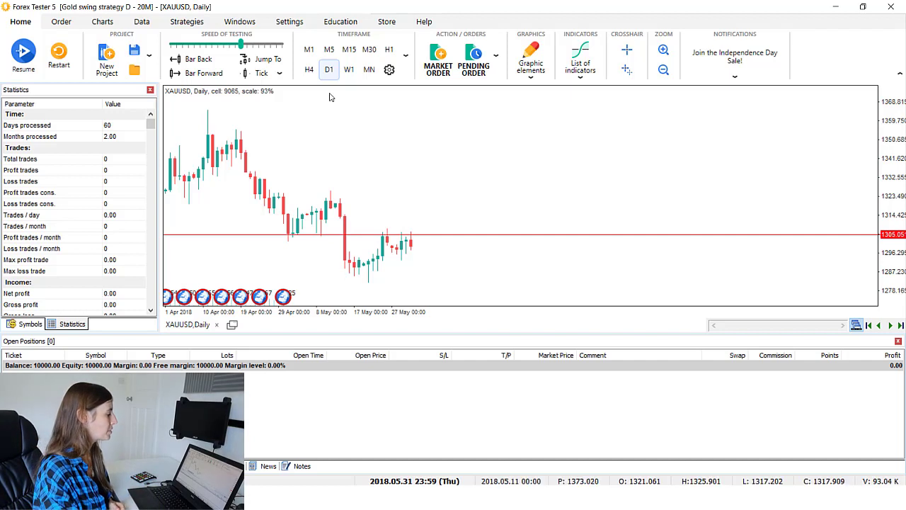
# Step: Add a custom 20-minute time frame in Edit Time Frames, apply, and confirm its creation
pyautogui.click(408, 72)
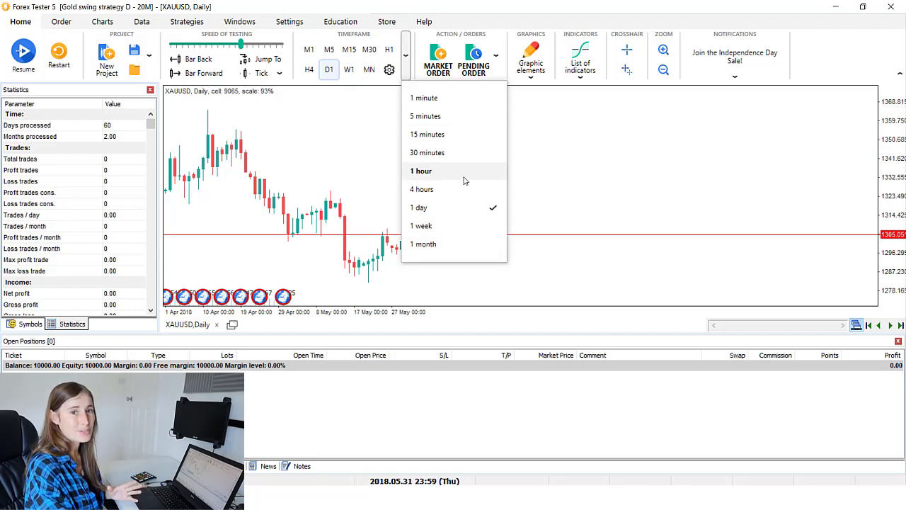
pyautogui.click(393, 71)
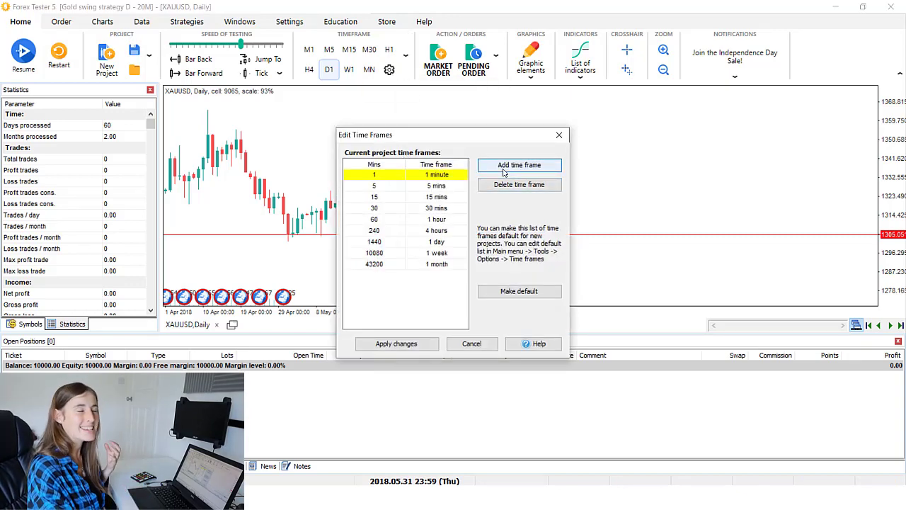
pyautogui.click(503, 172)
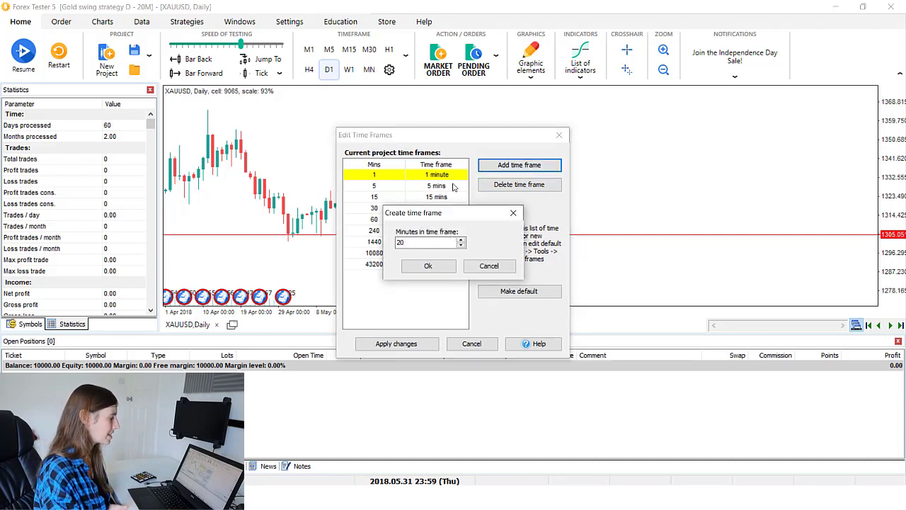
pyautogui.write('20')
pyautogui.click(429, 267)
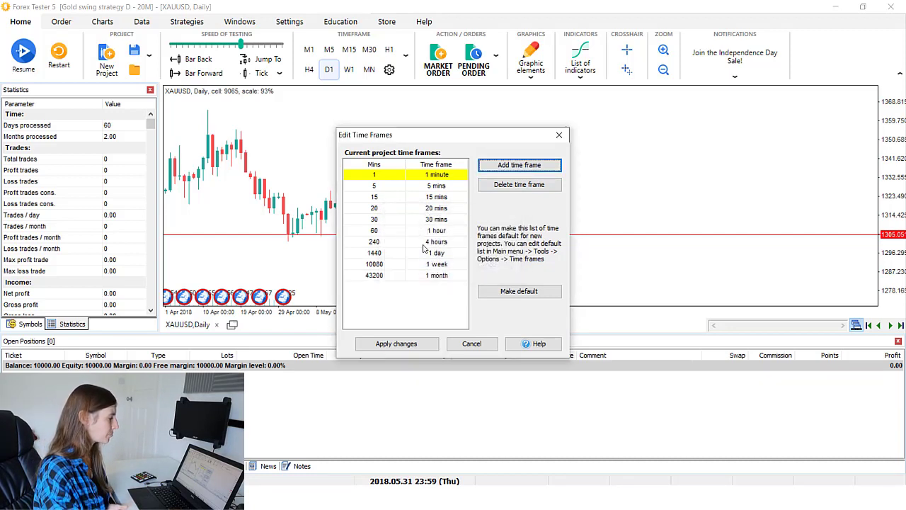
pyautogui.click(411, 208)
pyautogui.click(396, 343)
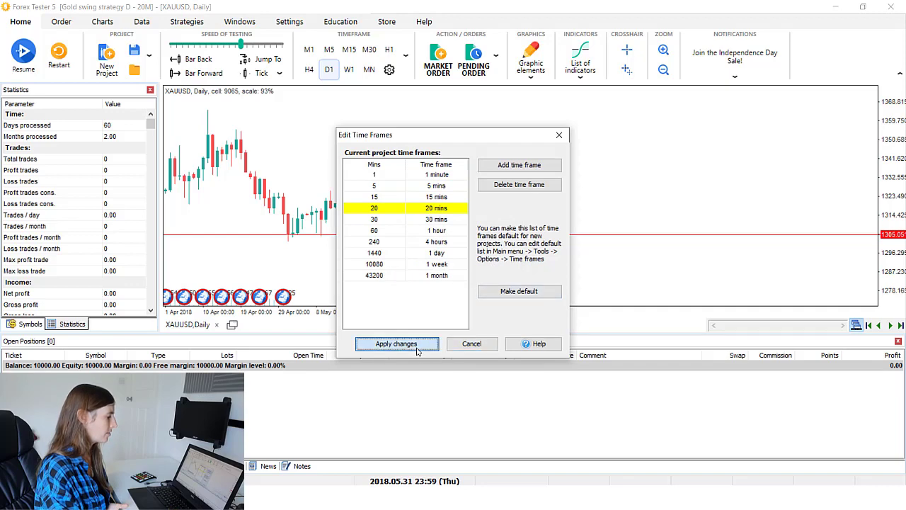
pyautogui.click(488, 273)
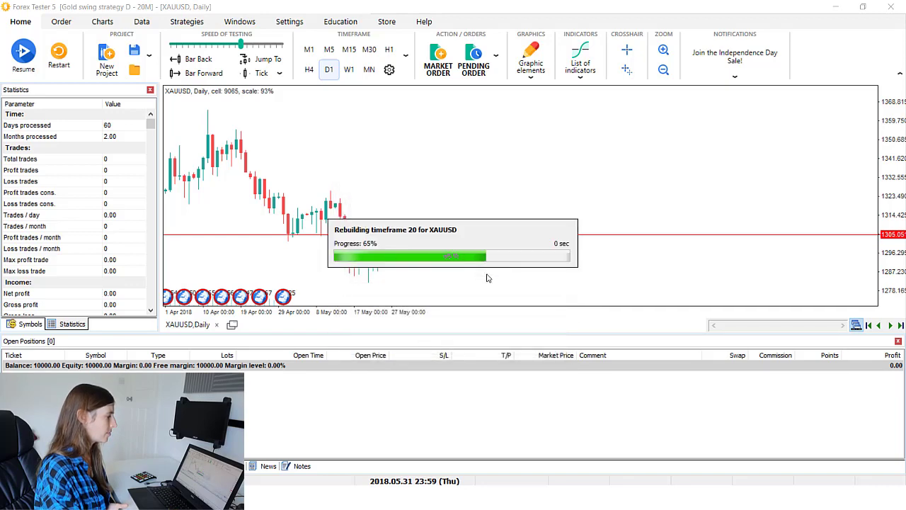
# Step: Switch the XAUUSD chart to 20-minute candles and zoom out two levels
pyautogui.click(406, 59)
pyautogui.click(439, 159)
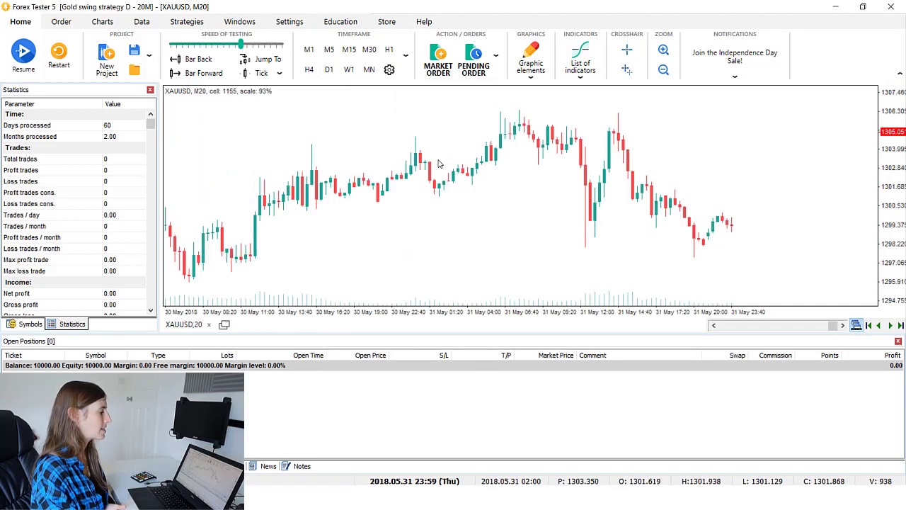
pyautogui.click(664, 70)
pyautogui.click(664, 70)
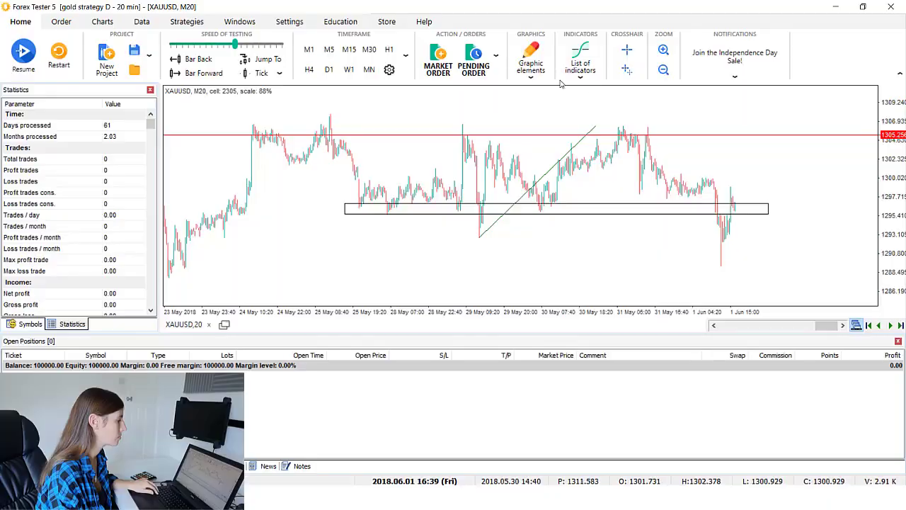
# Step: Draw trend lines up to the 31 May high and up from the 1 Jun low
pyautogui.click(531, 62)
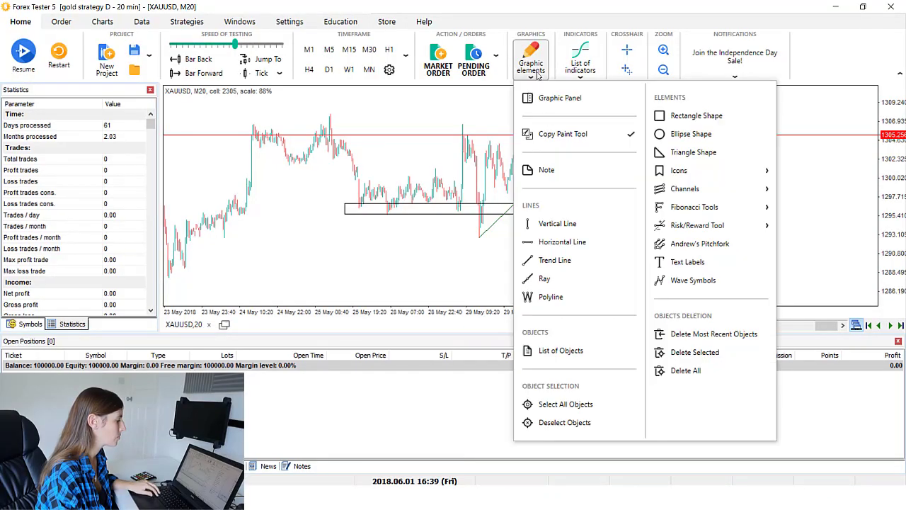
pyautogui.click(546, 259)
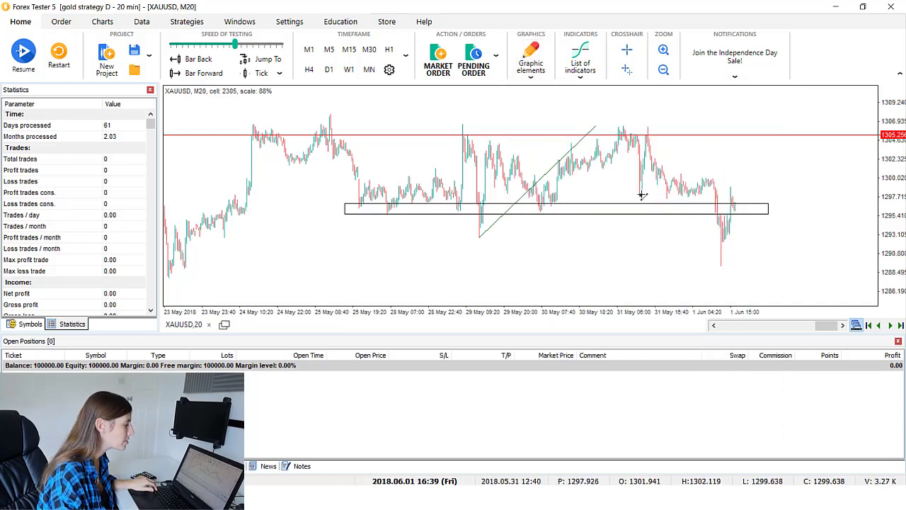
pyautogui.moveTo(644, 136); pyautogui.dragTo(648, 130)
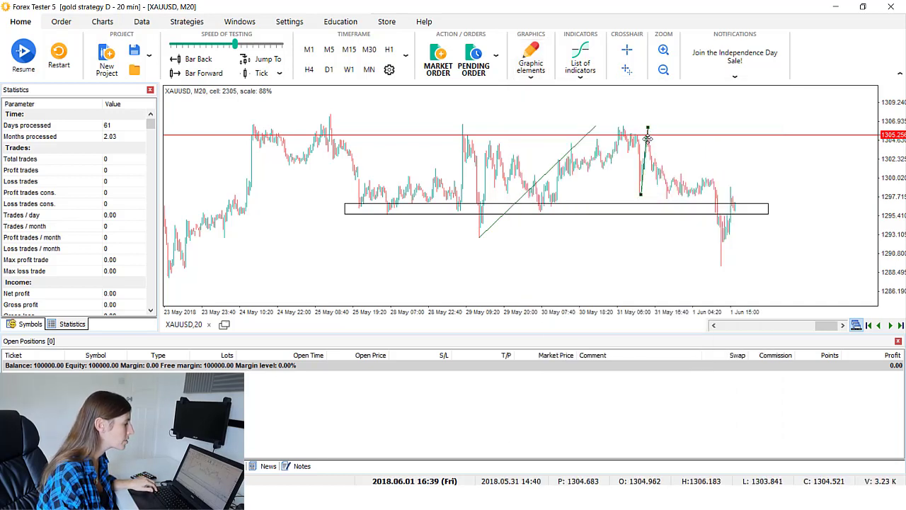
pyautogui.moveTo(720, 265); pyautogui.dragTo(730, 210)
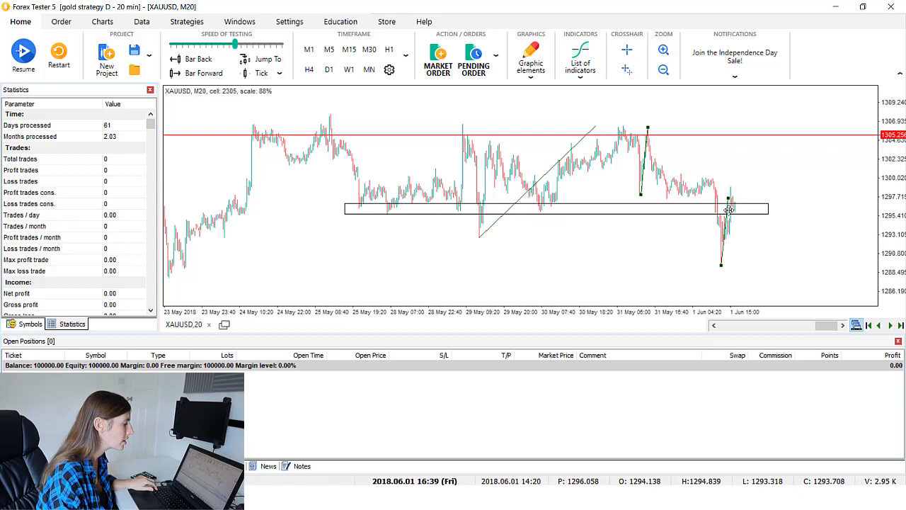
pyautogui.scroll(3, 741, 220)
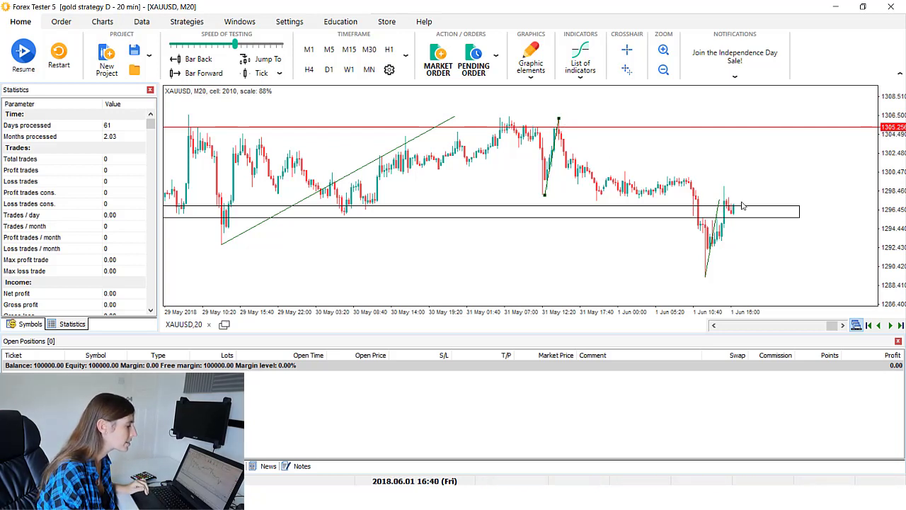
# Step: Start a sell limit order at 1297.397 and set the risk to 0.01%
pyautogui.rightClick(741, 205)
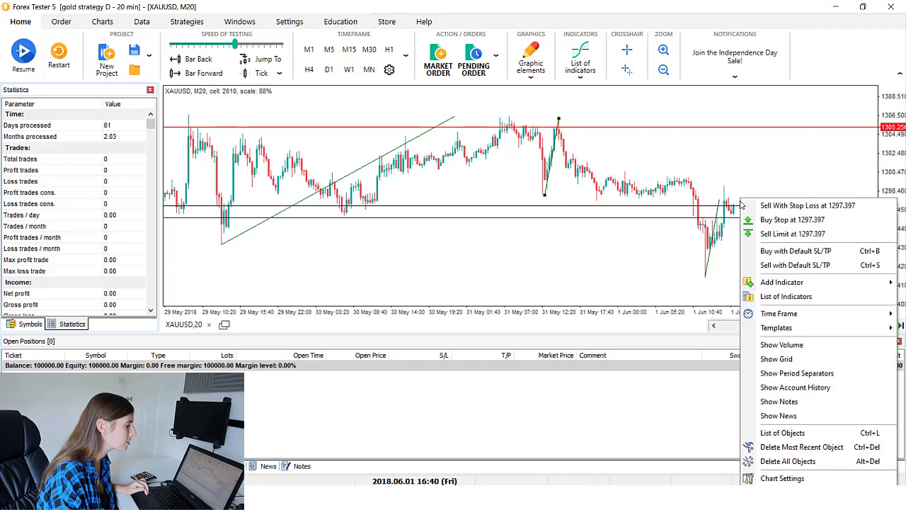
pyautogui.click(760, 233)
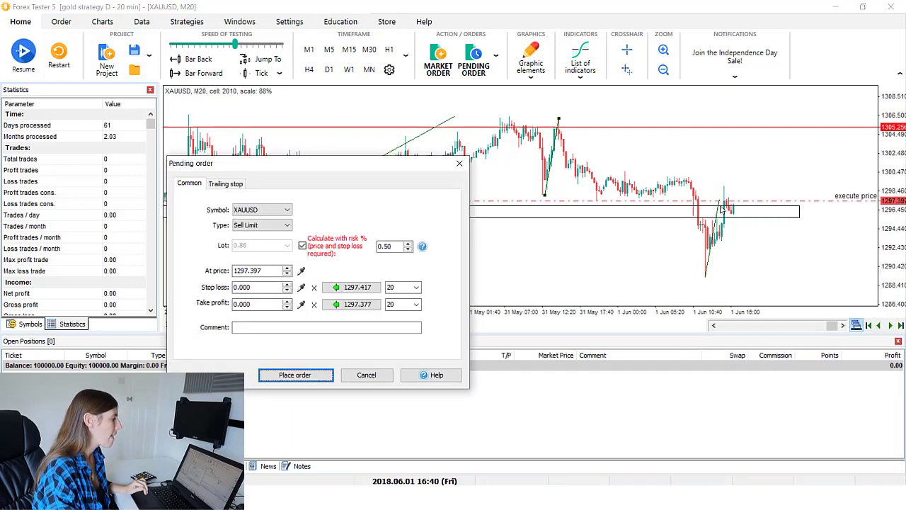
pyautogui.doubleClick(386, 246)
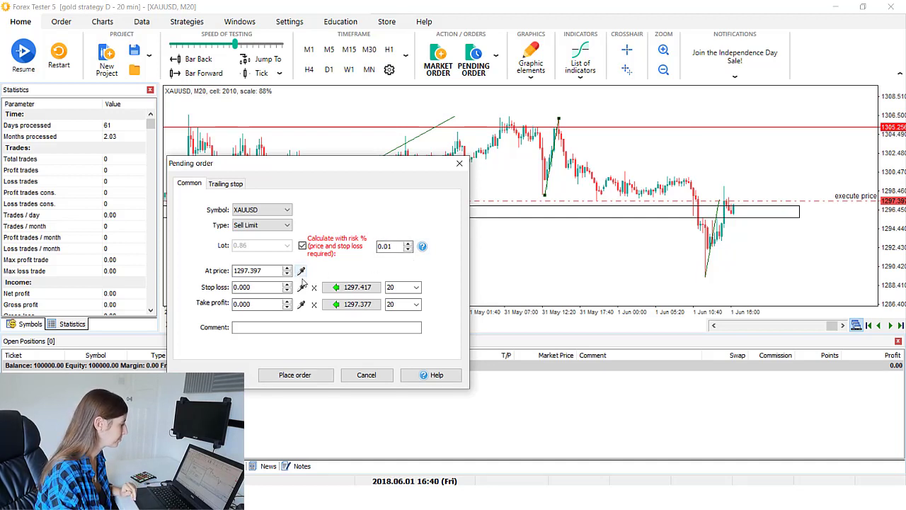
# Step: Pick stop loss 1300.409 and take profit 1290.870 on the chart, then place the order
pyautogui.click(302, 287)
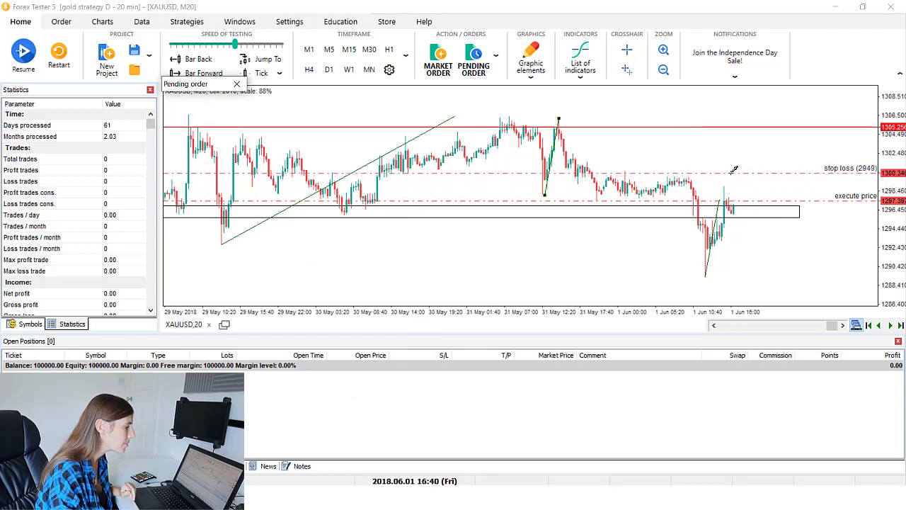
pyautogui.click(731, 173)
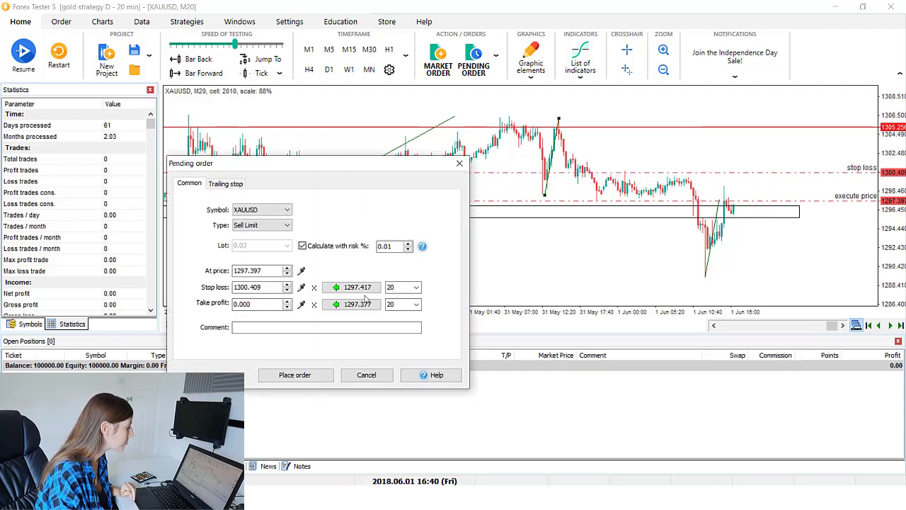
pyautogui.click(301, 305)
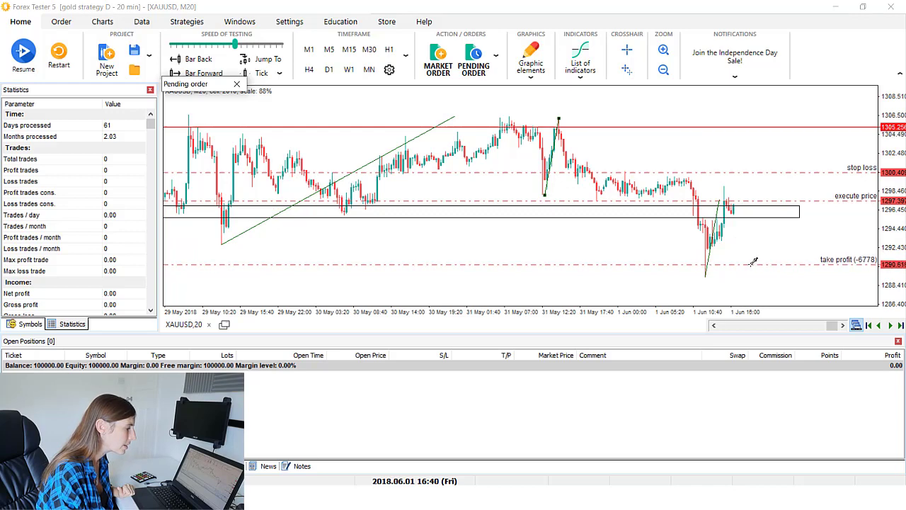
pyautogui.click(750, 260)
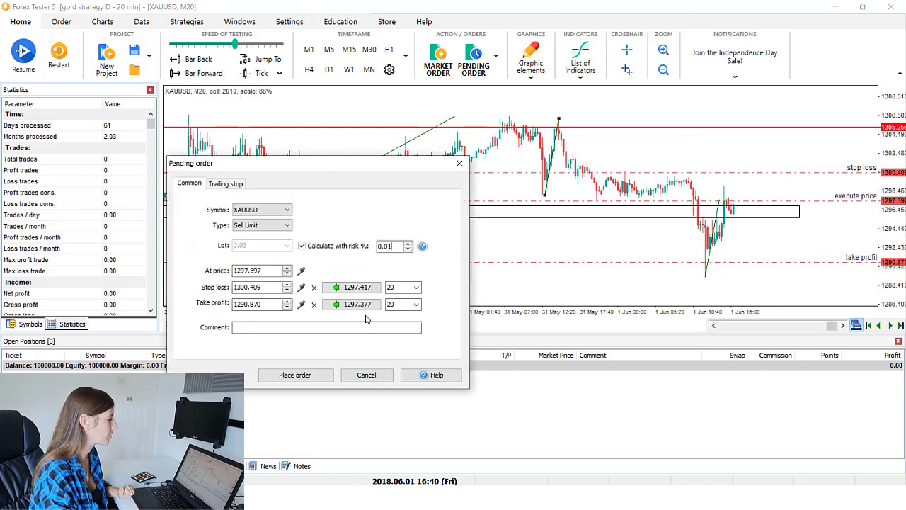
pyautogui.click(293, 375)
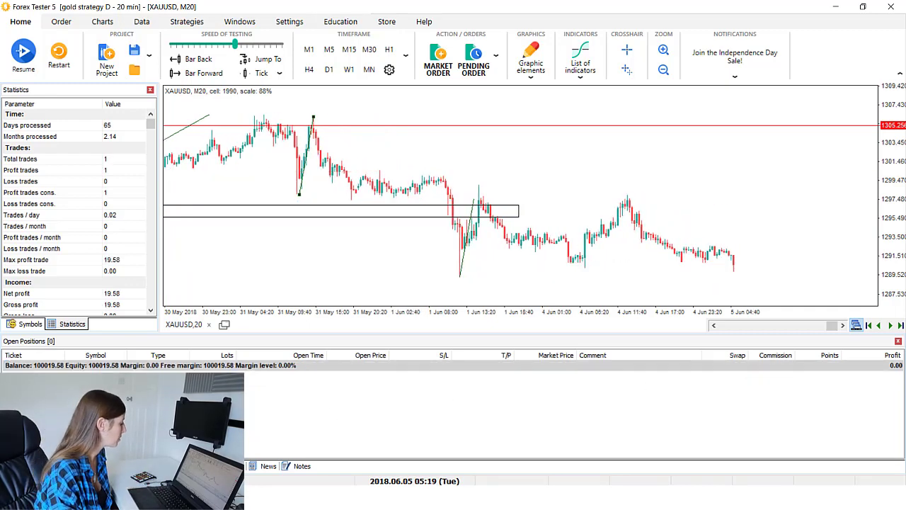
# Step: Review the closed trade in Account History, then return to Open Positions
pyautogui.click(163, 466)
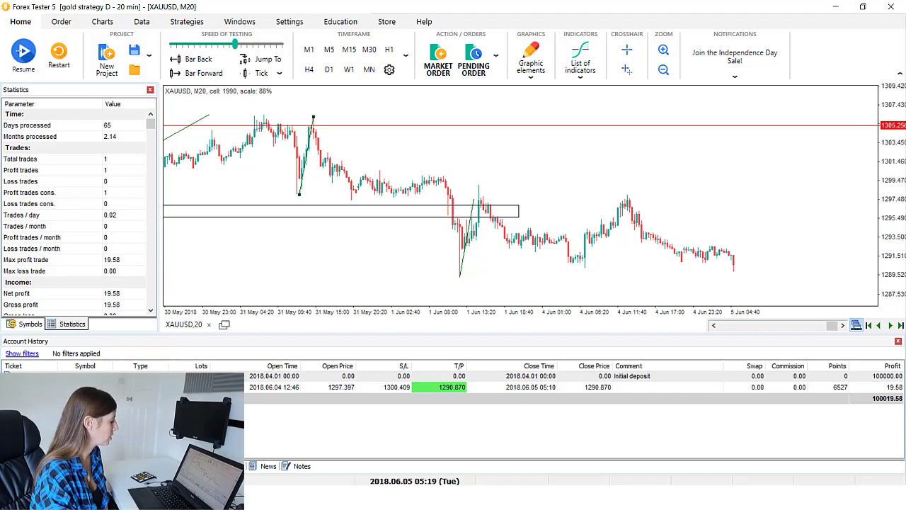
pyautogui.click(43, 466)
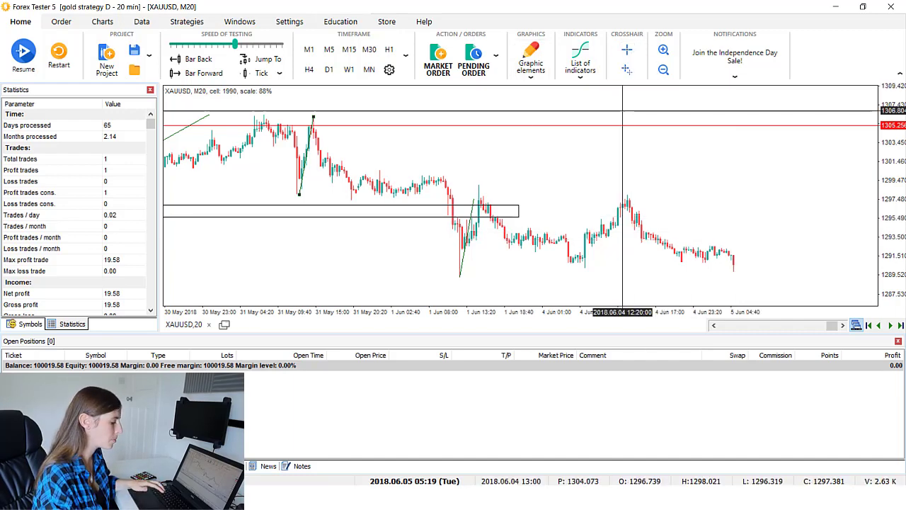
# Step: View the daily chart, turn off the crosshair, and return to 20-minute candles
pyautogui.click(328, 70)
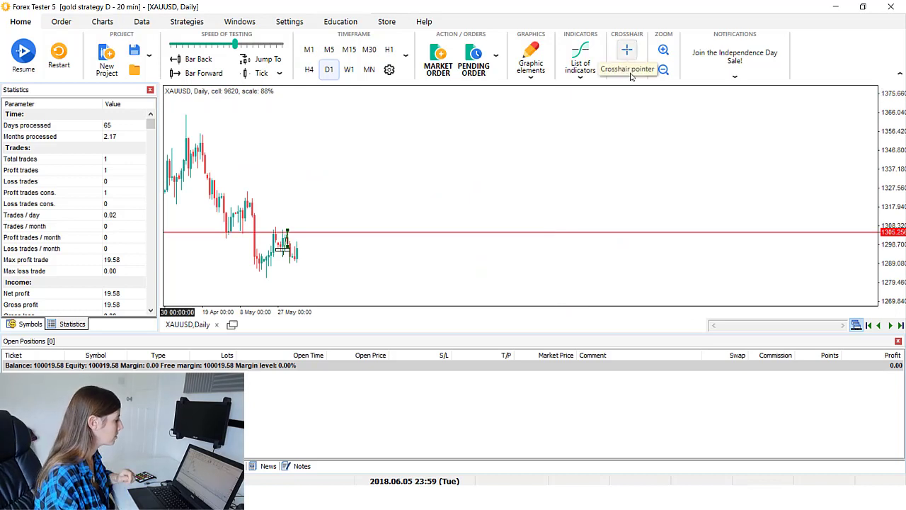
pyautogui.scroll(2, 617, 101)
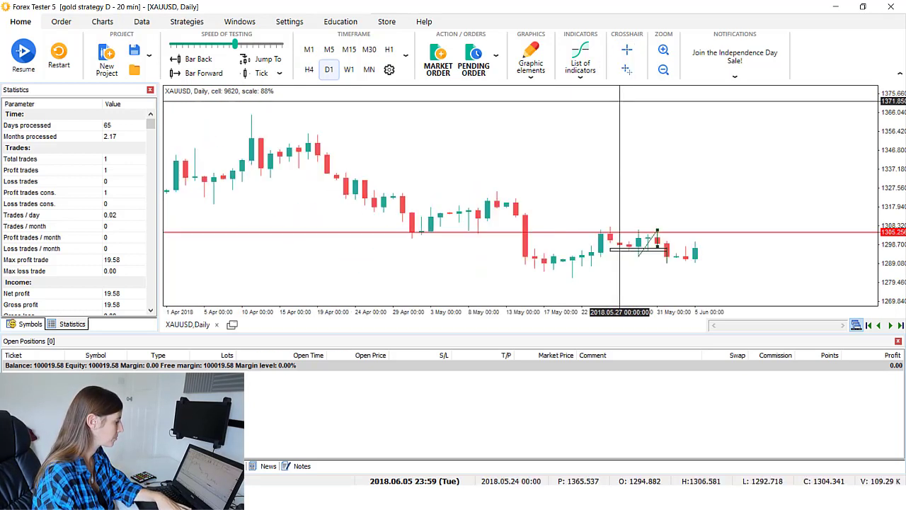
pyautogui.click(626, 51)
pyautogui.click(406, 55)
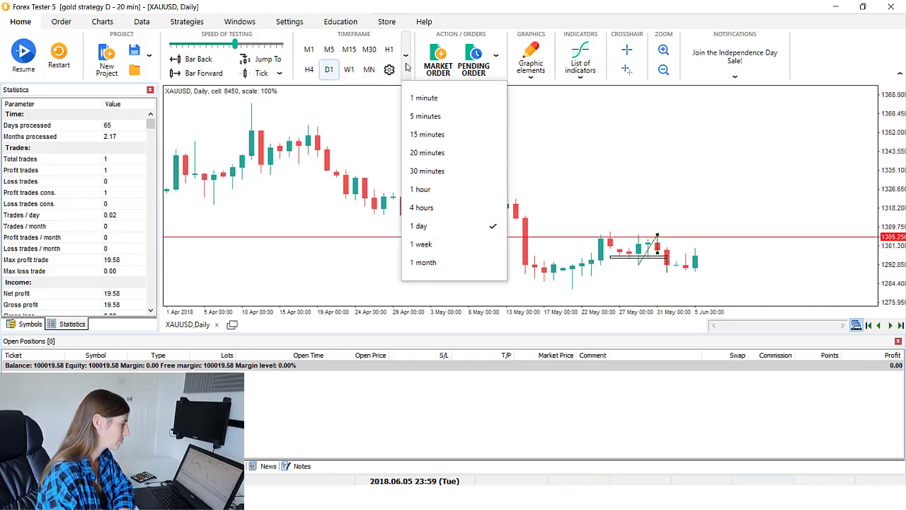
pyautogui.click(432, 153)
# Step: Raise the trend line's upper end and stretch the support rectangle right into June
pyautogui.scroll(-5, 715, 208)
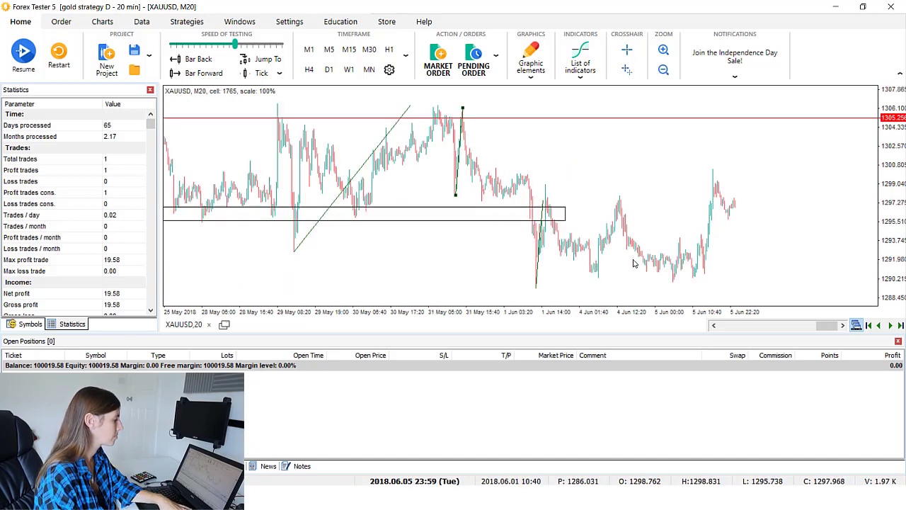
pyautogui.scroll(2, 538, 193)
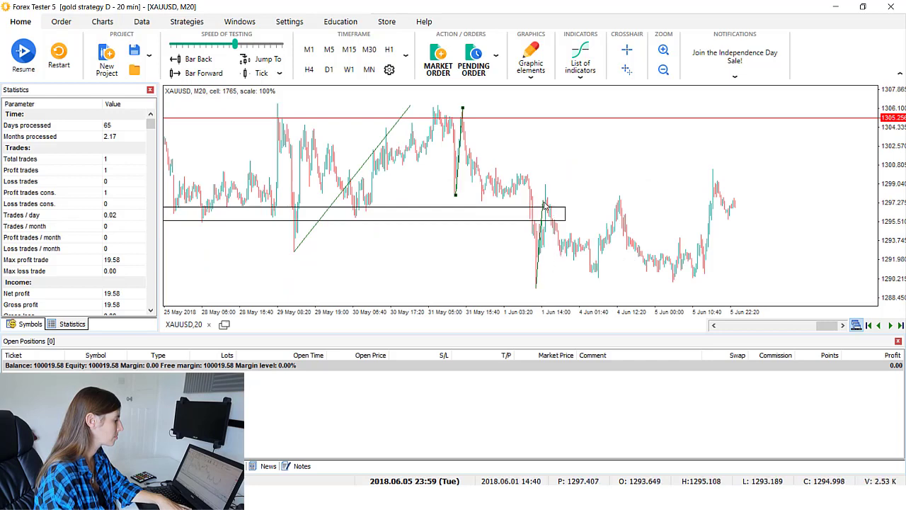
pyautogui.click(544, 201)
pyautogui.moveTo(545, 202); pyautogui.dragTo(546, 184)
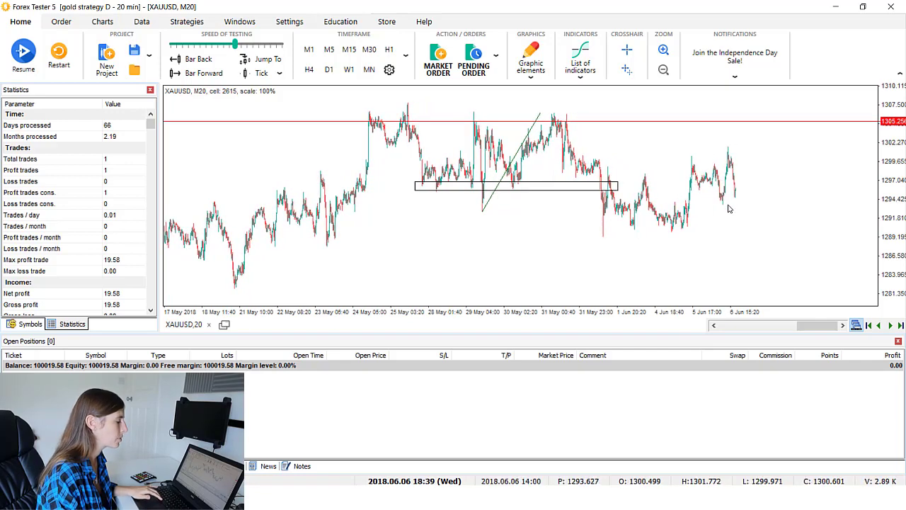
pyautogui.click(618, 188)
pyautogui.moveTo(617, 188); pyautogui.dragTo(813, 197)
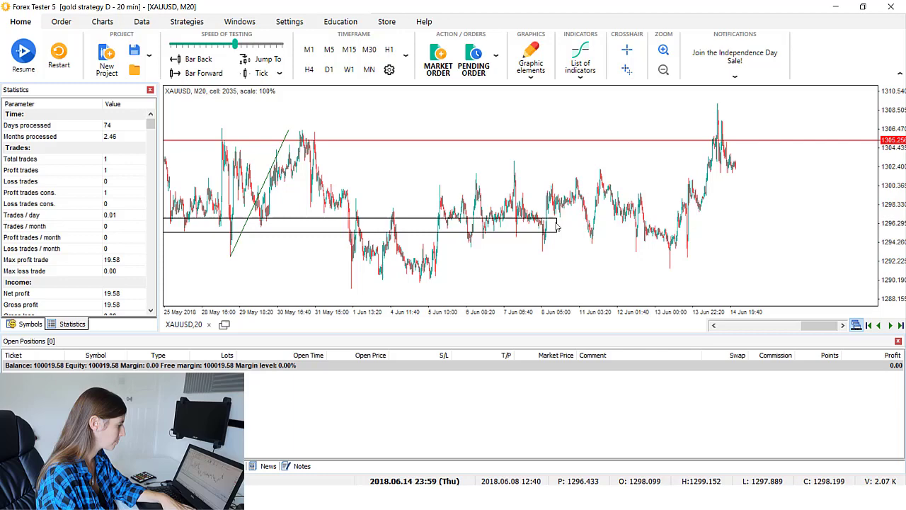
# Step: Extend the support rectangle toward mid-June, then box the late-May-to-mid-June range on the daily chart
pyautogui.moveTo(557, 225); pyautogui.dragTo(795, 225)
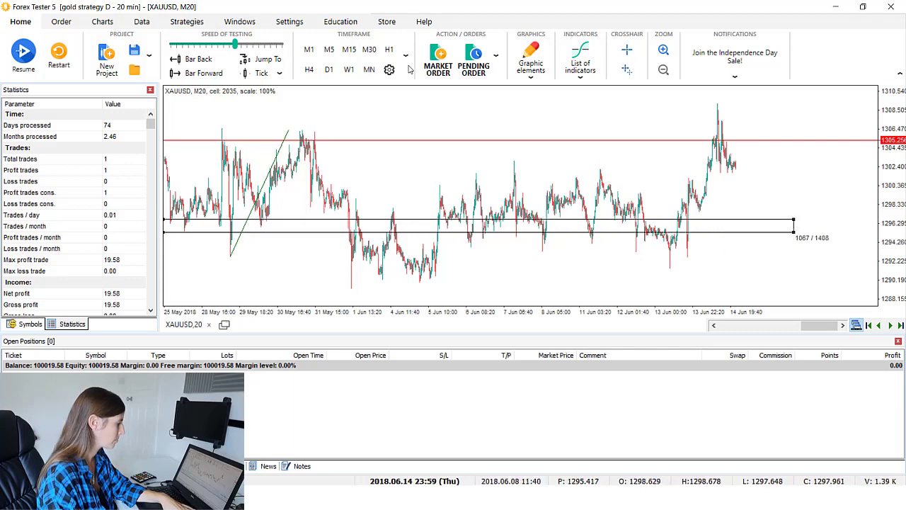
pyautogui.click(328, 69)
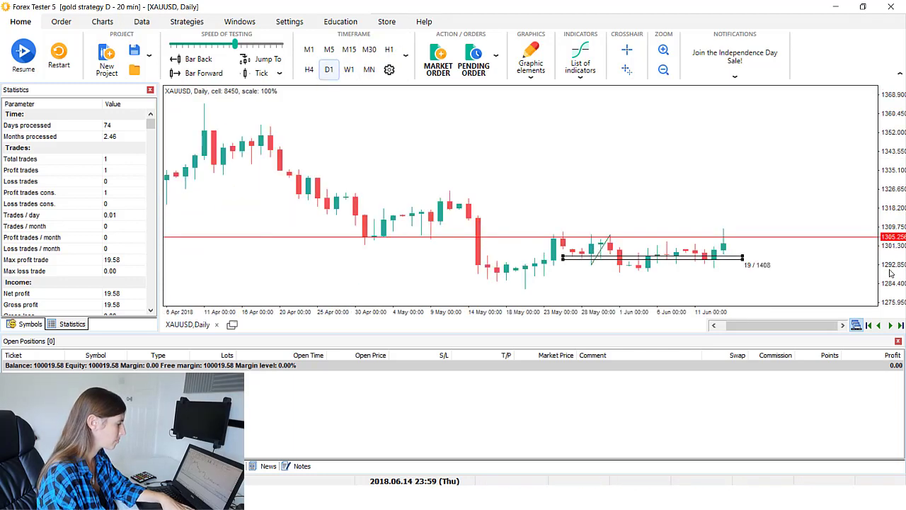
pyautogui.click(533, 64)
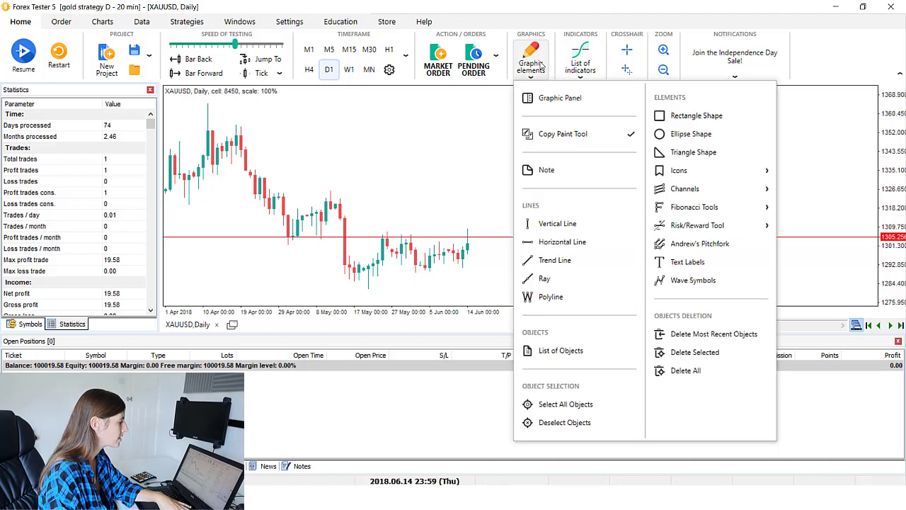
pyautogui.click(666, 115)
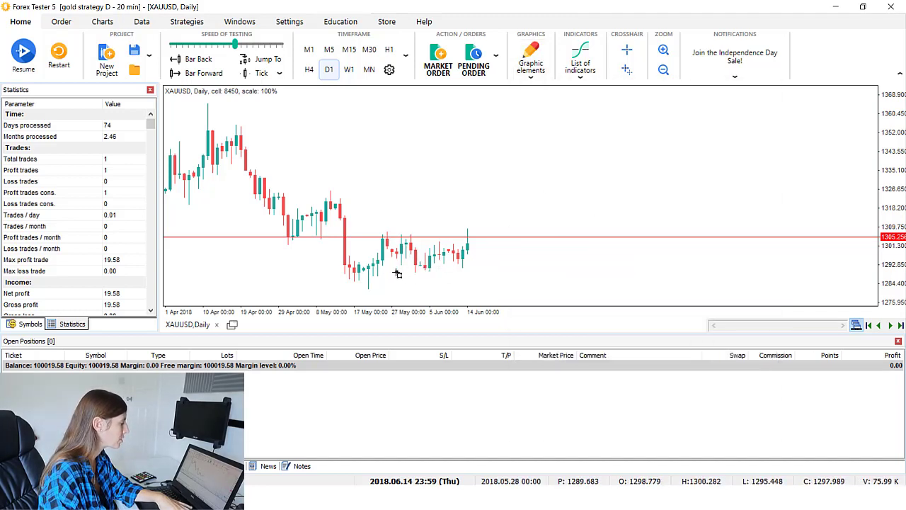
pyautogui.moveTo(392, 274); pyautogui.dragTo(511, 242)
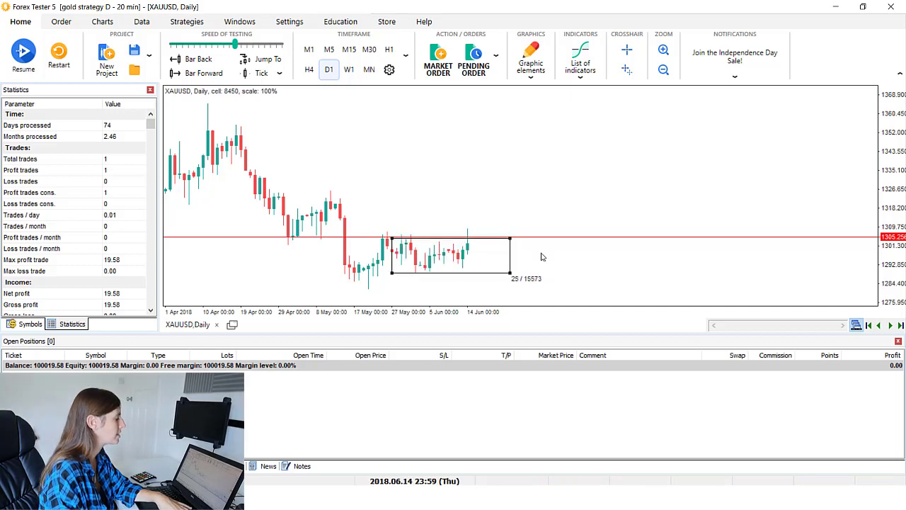
# Step: Advance the test one daily bar to 15 June 2018 and toggle the crosshair on and off
pyautogui.press('F12')
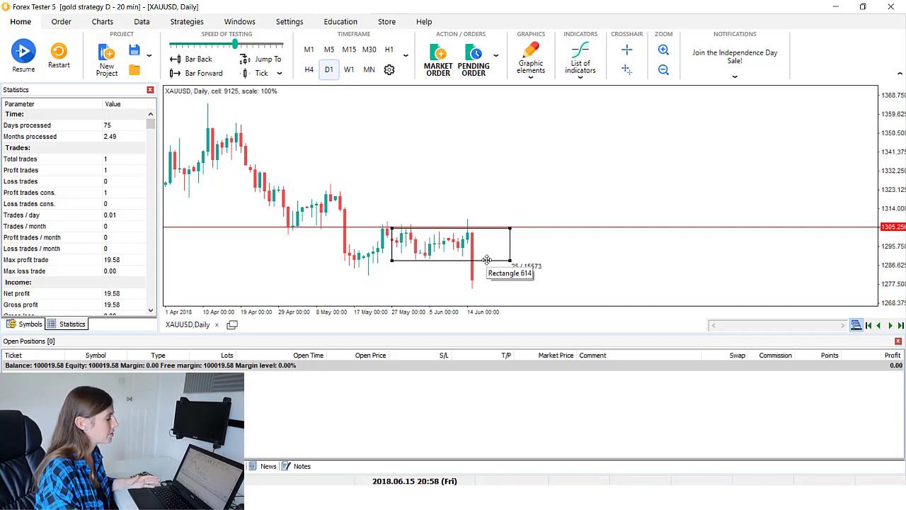
pyautogui.click(628, 53)
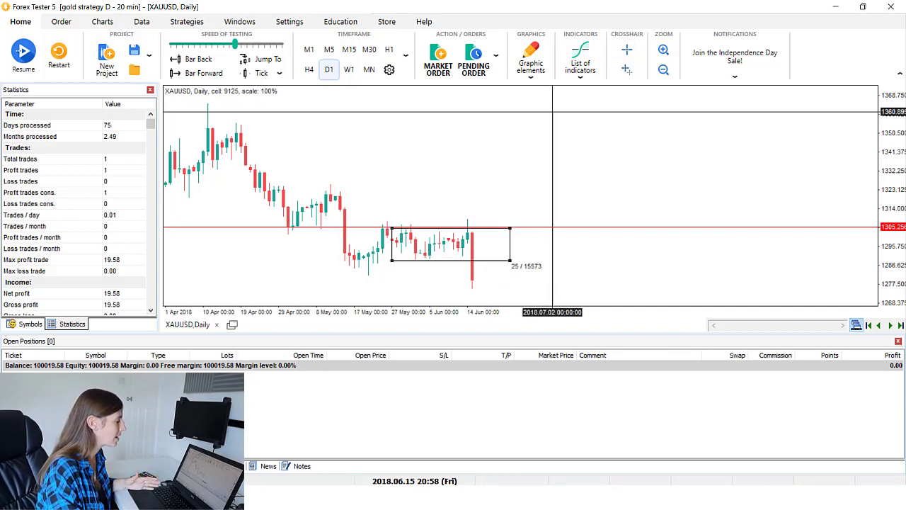
pyautogui.click(468, 192)
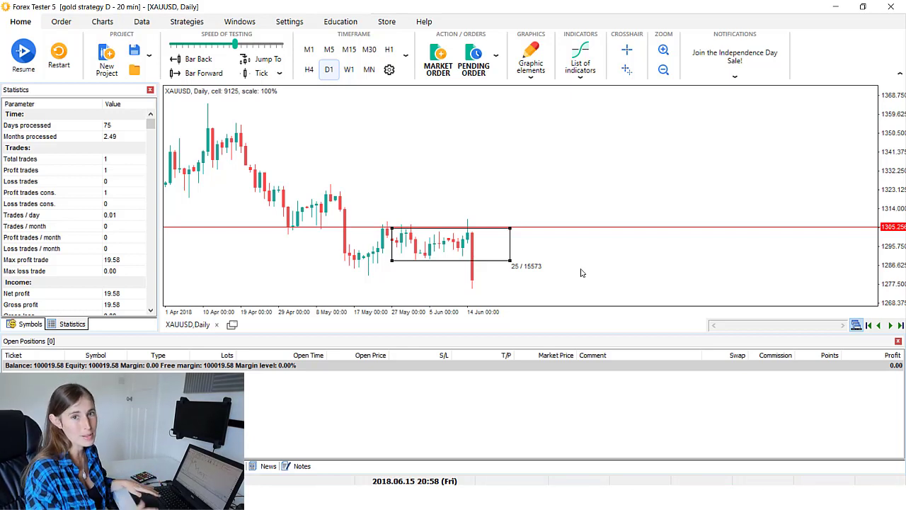
# Step: Advance one bar, then swap the box for a single horizontal level at 1288.662
pyautogui.press('F12')
pyautogui.click(531, 60)
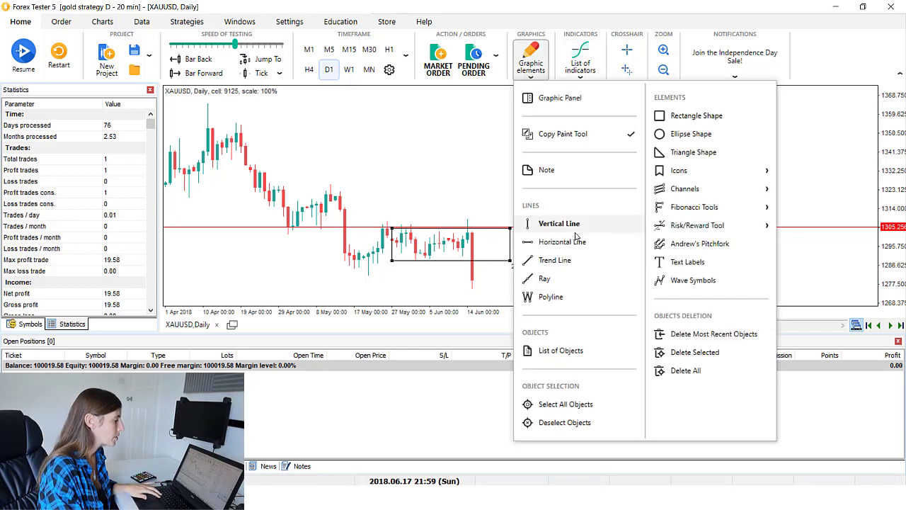
pyautogui.click(549, 237)
pyautogui.click(323, 262)
pyautogui.moveTo(324, 269); pyautogui.dragTo(338, 262)
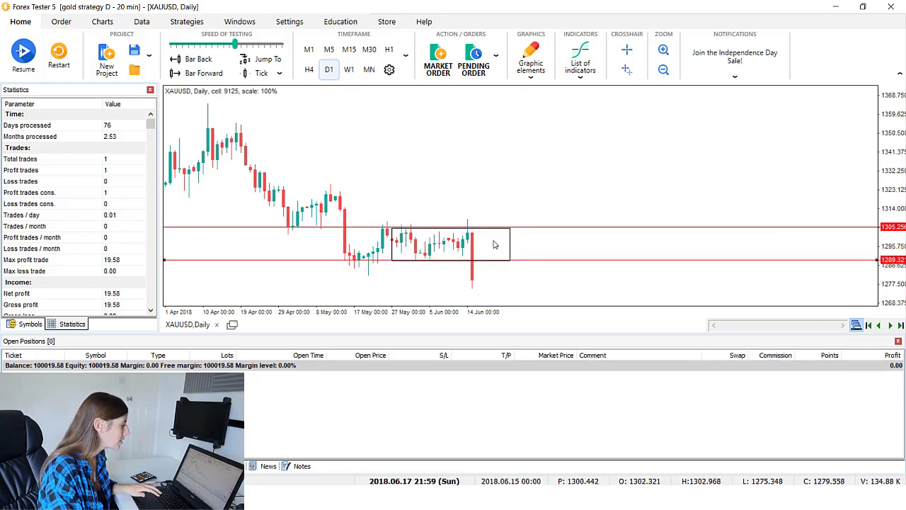
pyautogui.press('Delete')
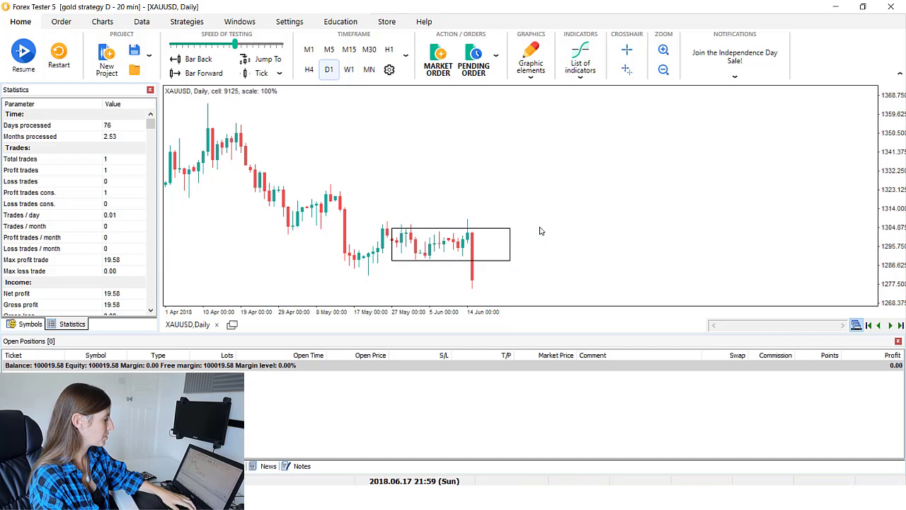
pyautogui.click(354, 262)
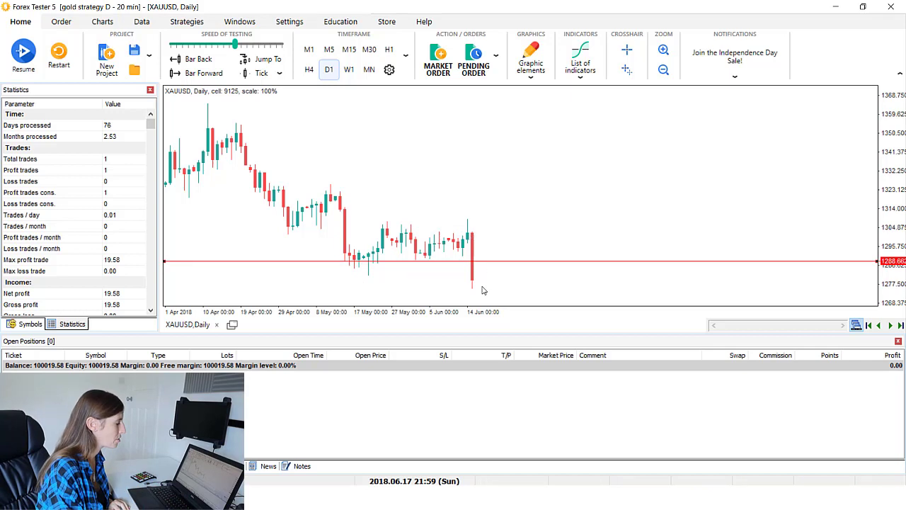
# Step: Switch the XAUUSD chart to 20-minute (M20) bars and zoom out
pyautogui.click(408, 54)
pyautogui.click(446, 152)
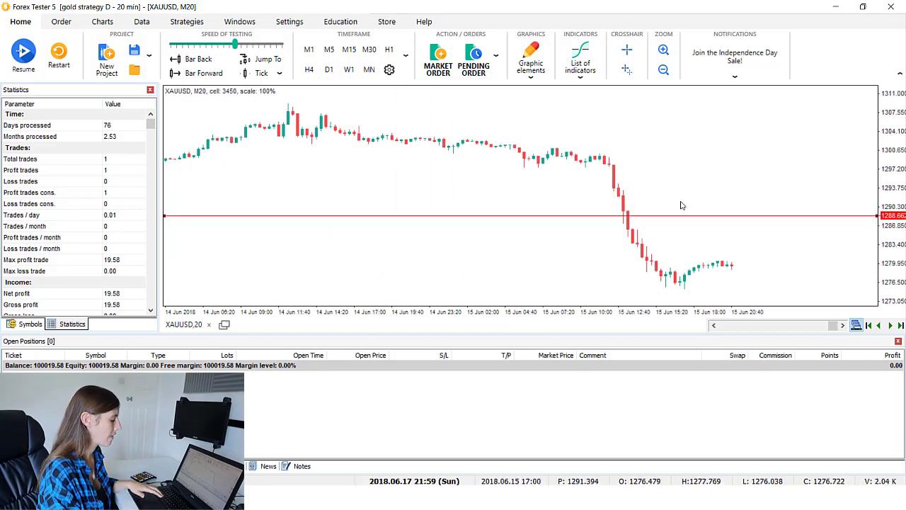
pyautogui.press('-')
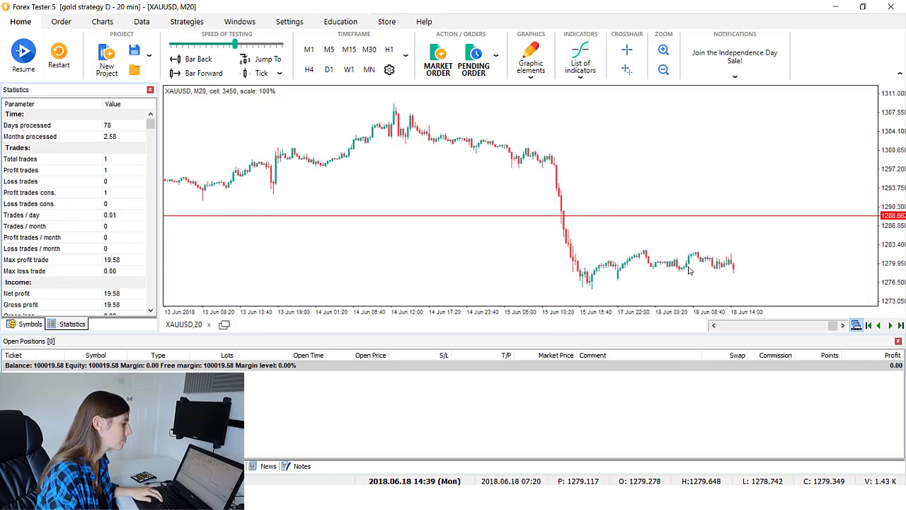
# Step: Draw a thin rectangle along the 18 June range lows near 1277
pyautogui.click(585, 65)
pyautogui.click(531, 62)
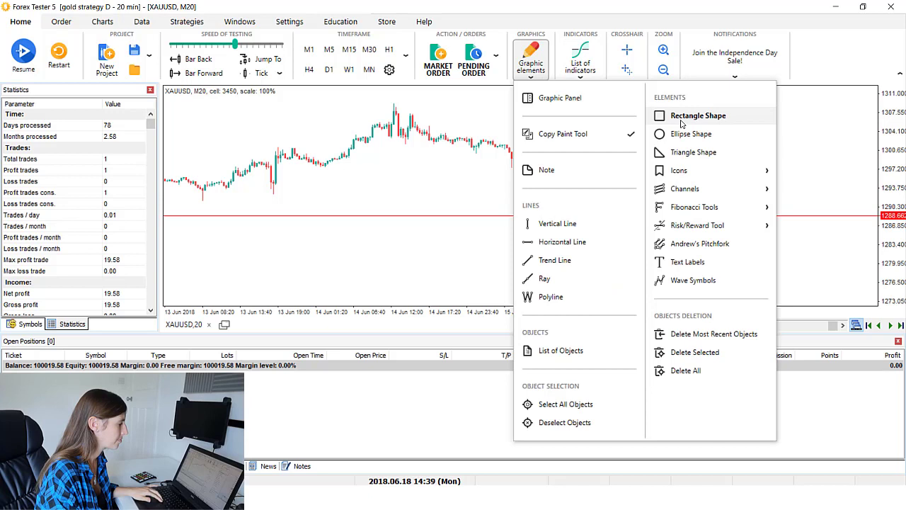
pyautogui.click(664, 118)
pyautogui.moveTo(650, 273); pyautogui.dragTo(786, 272)
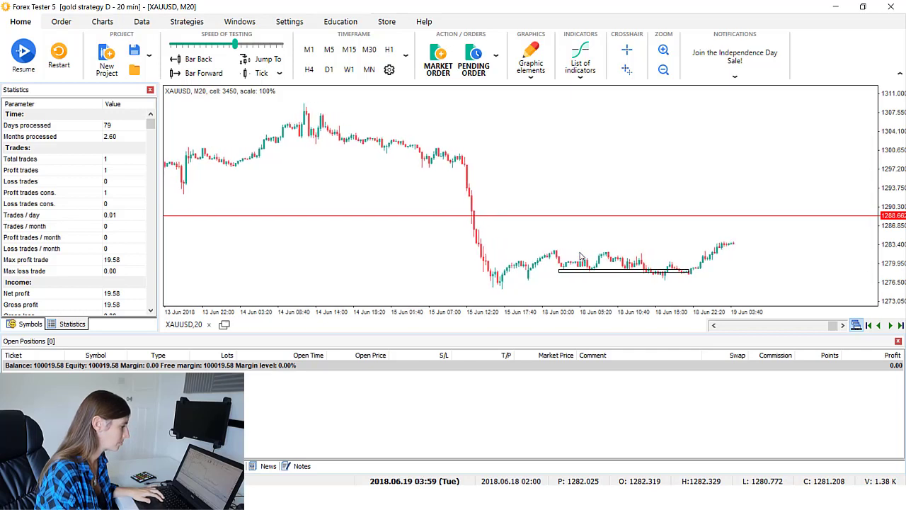
pyautogui.moveTo(659, 270); pyautogui.dragTo(743, 277)
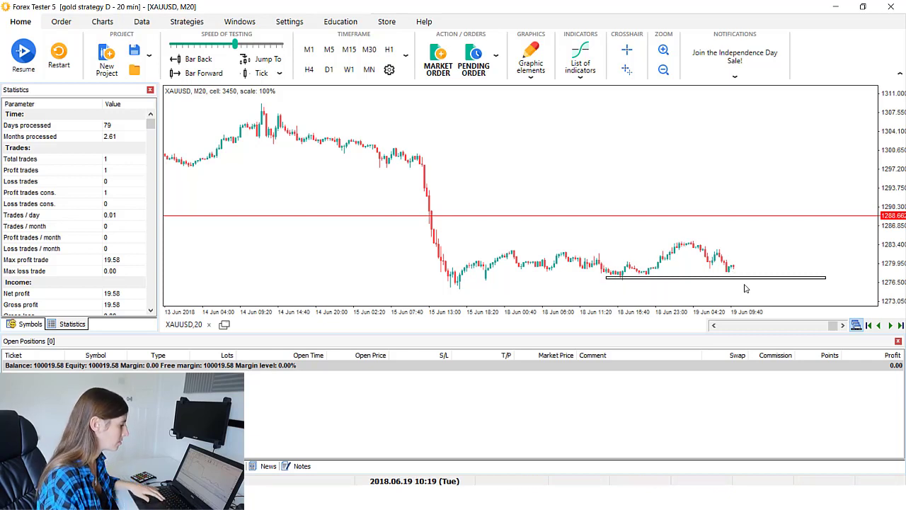
# Step: Step the test to 19 June 11:39 as gold breaks below the box, and rescale prices
pyautogui.press('F12')
pyautogui.press('F12')
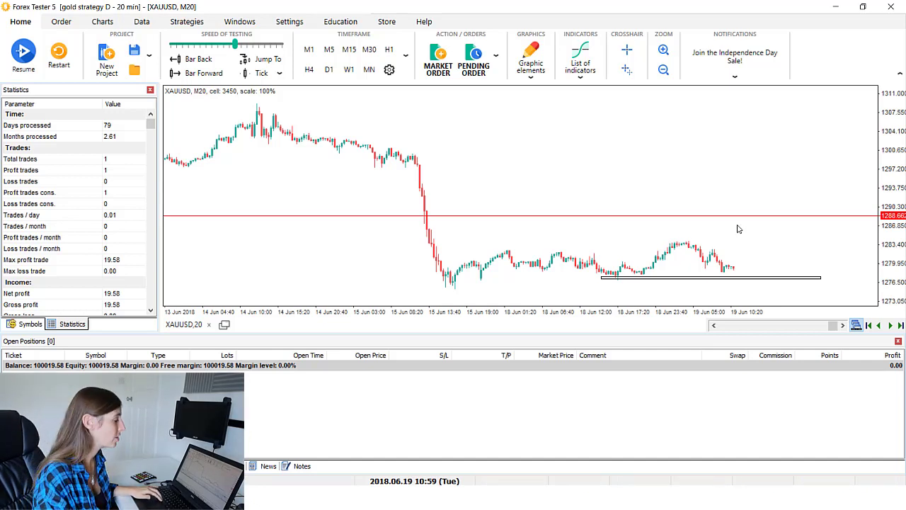
pyautogui.press('F7')
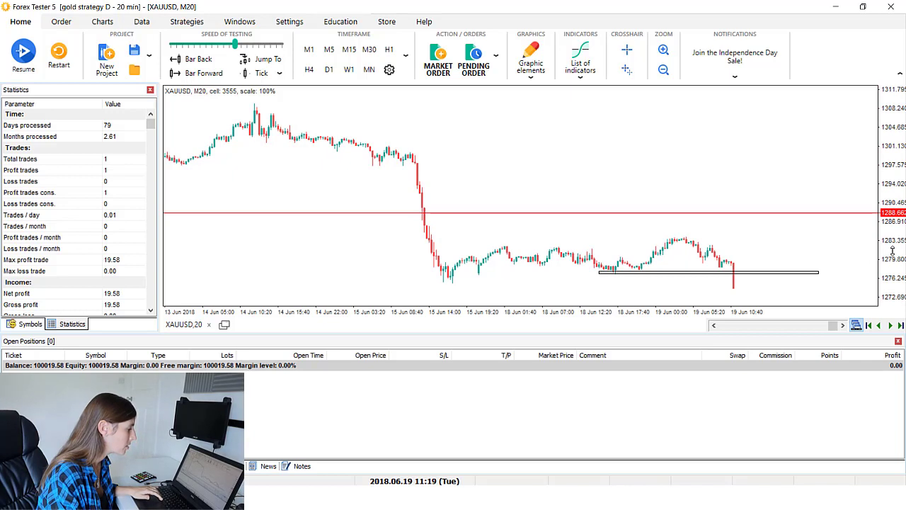
pyautogui.press('F7')
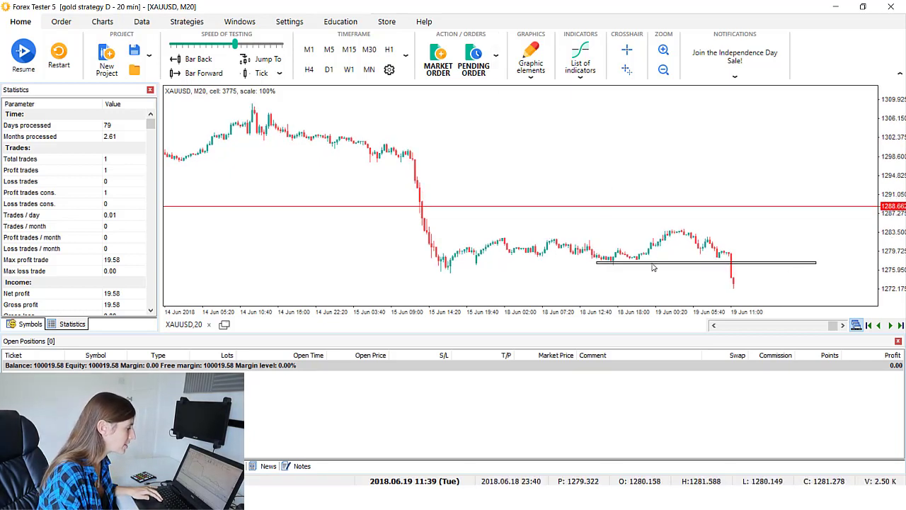
pyautogui.moveTo(893, 225); pyautogui.dragTo(890, 234)
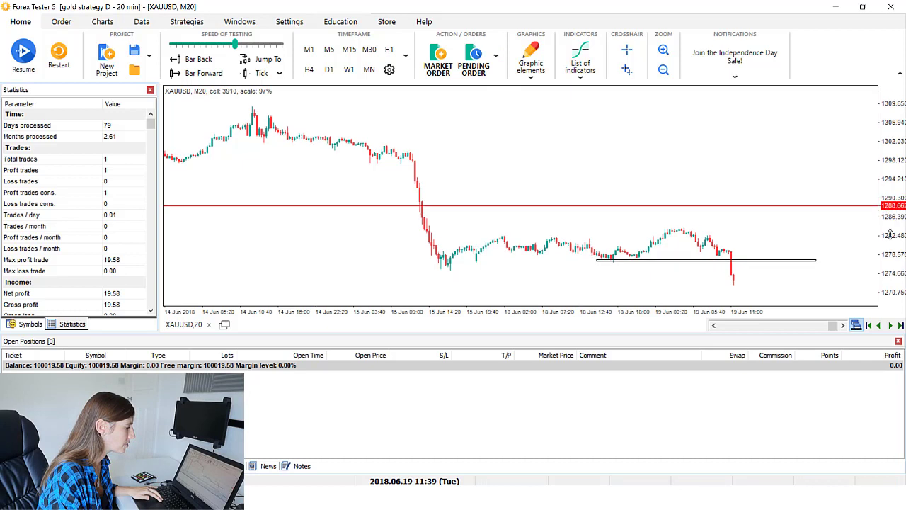
pyautogui.rightClick(745, 267)
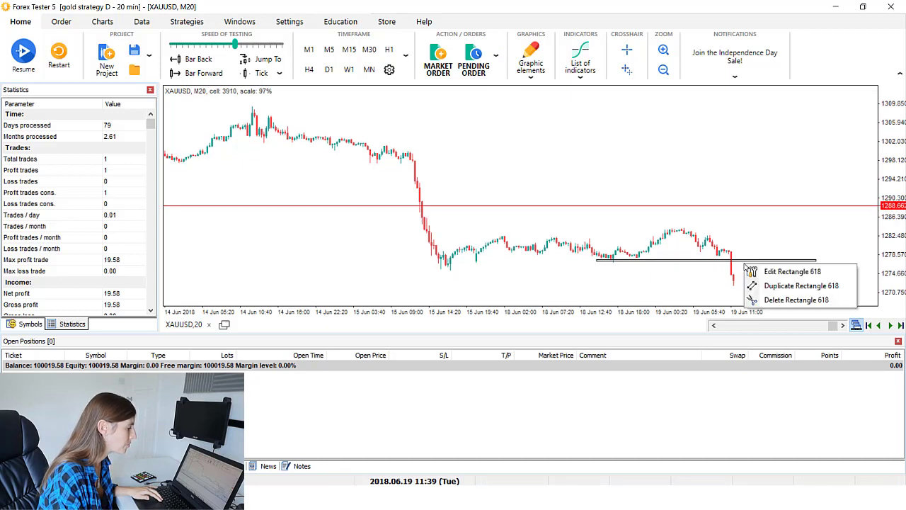
pyautogui.click(748, 243)
# Step: Place sell limit #4 at 1276.724 with stop loss 1284.780 and take profit 1270.011
pyautogui.rightClick(749, 269)
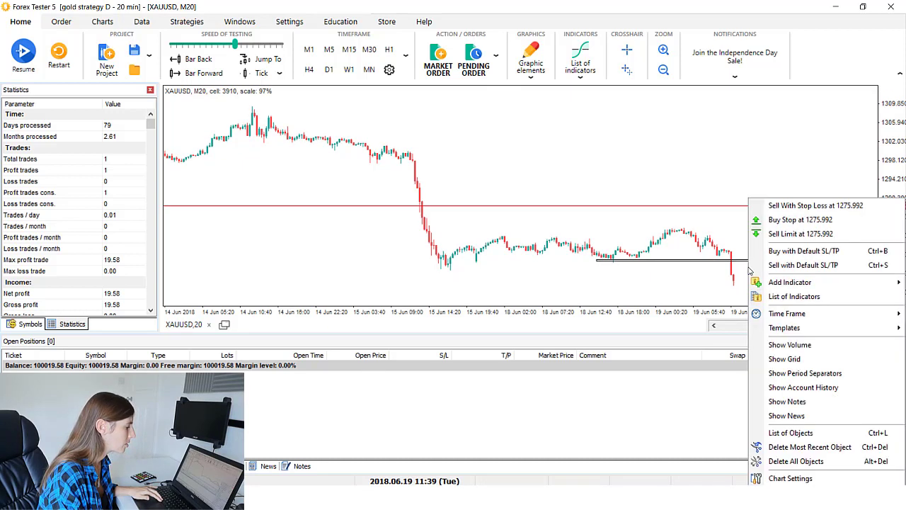
pyautogui.click(789, 235)
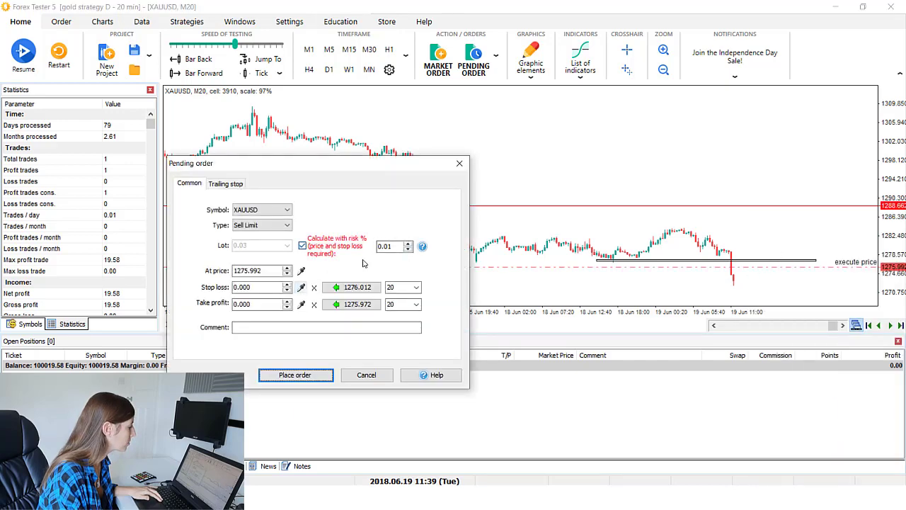
pyautogui.click(301, 272)
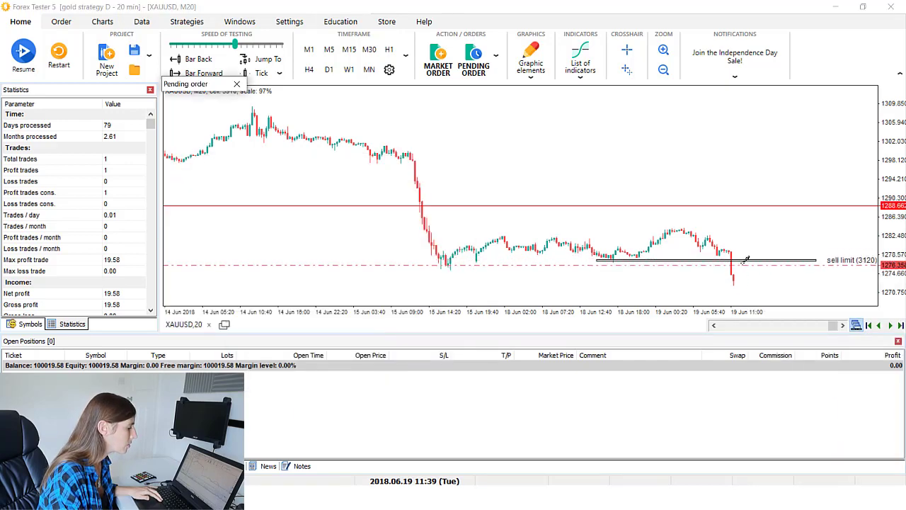
pyautogui.click(747, 260)
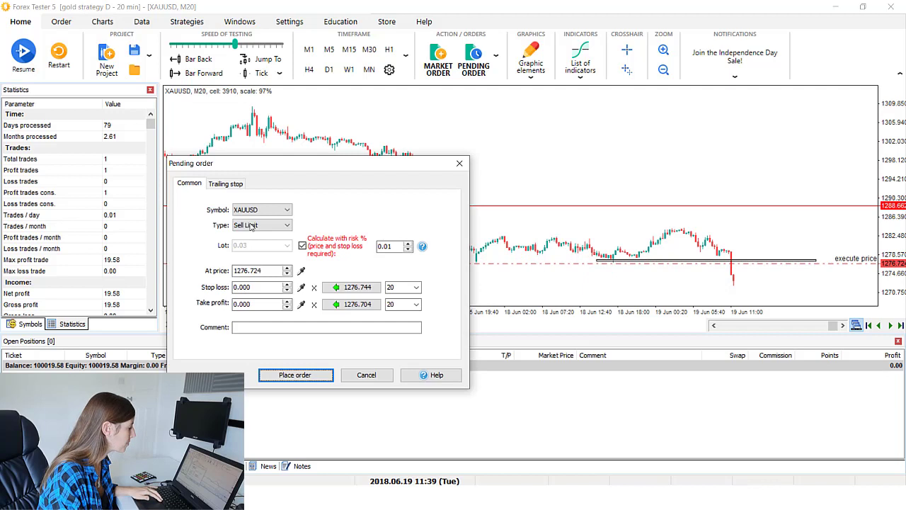
pyautogui.click(301, 287)
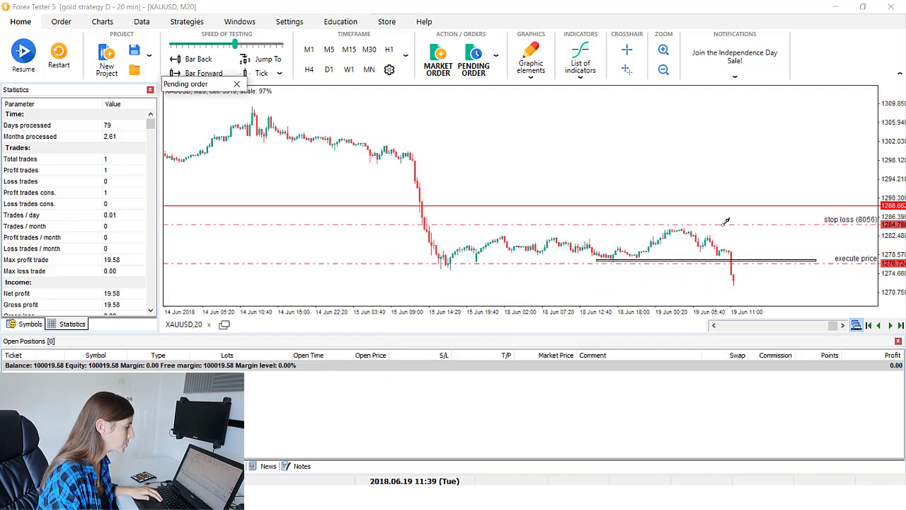
pyautogui.click(726, 222)
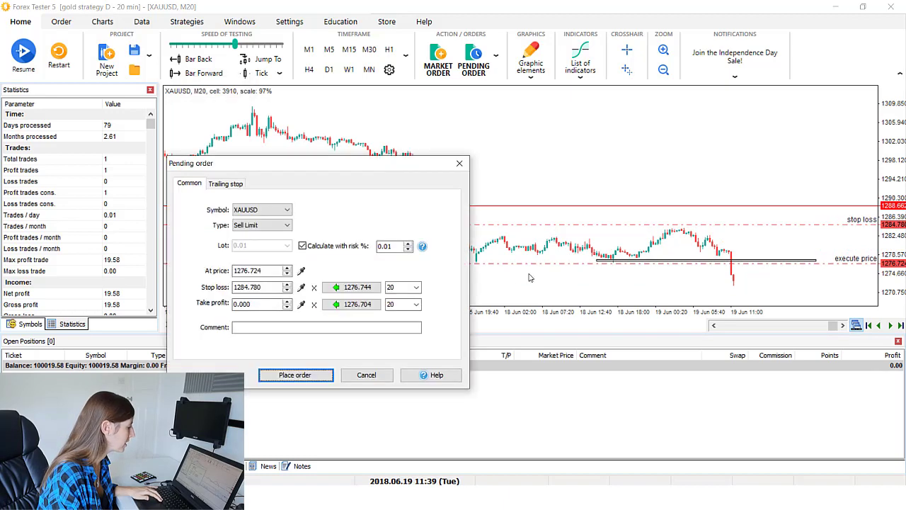
pyautogui.click(301, 303)
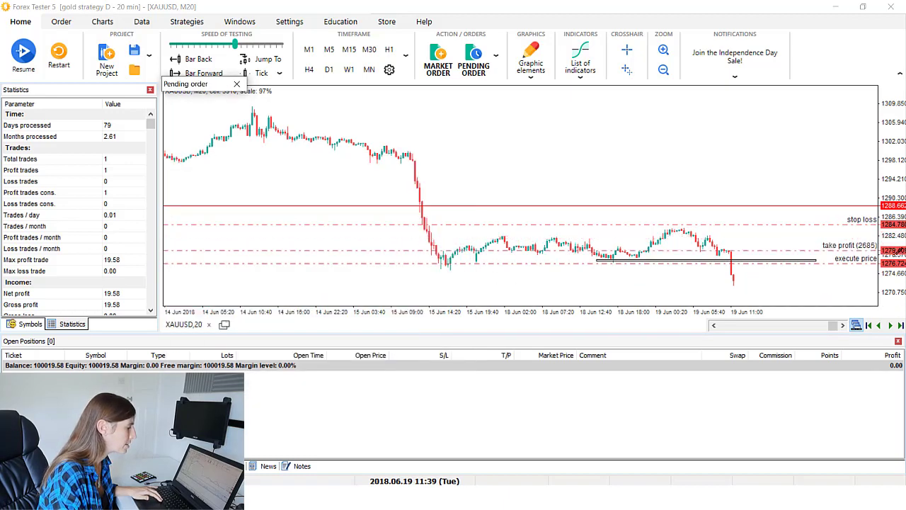
pyautogui.click(726, 236)
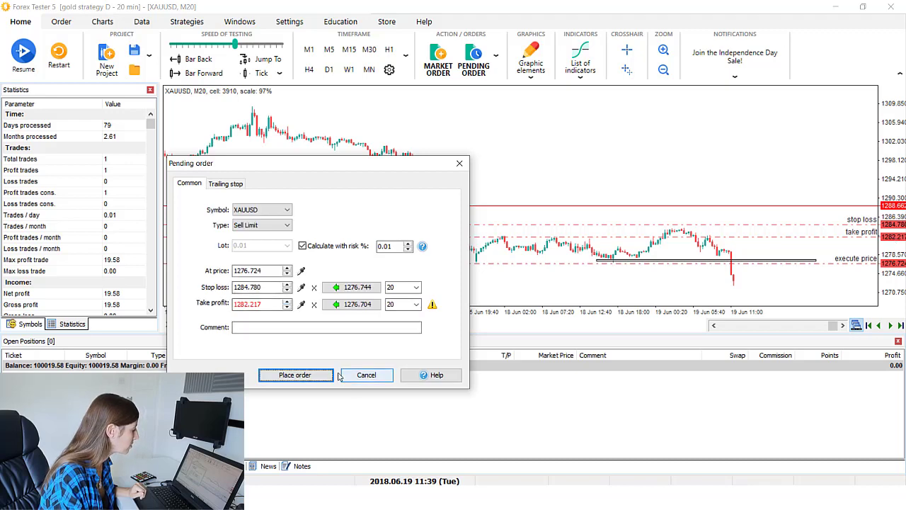
pyautogui.click(301, 304)
pyautogui.click(827, 297)
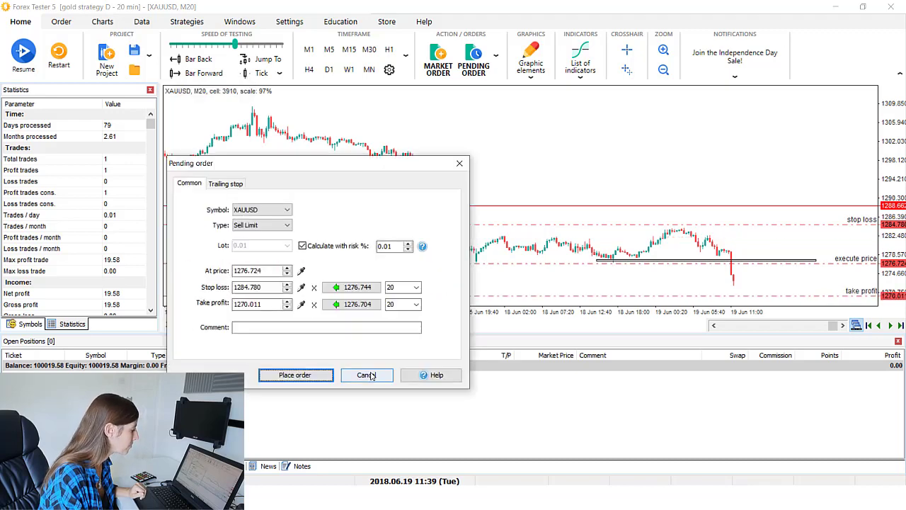
pyautogui.press('Return')
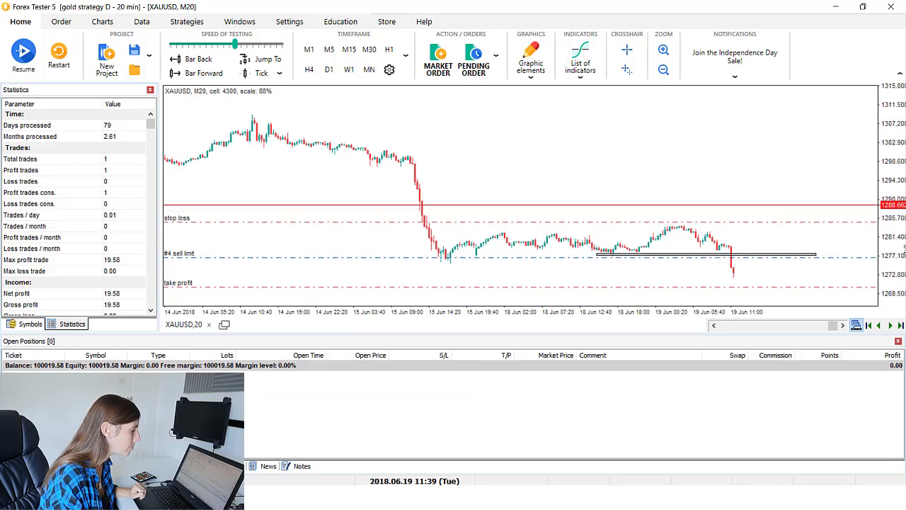
# Step: Drag order #4's take profit lower, view the D1 chart, then return to M20
pyautogui.moveTo(759, 279); pyautogui.dragTo(761, 293)
pyautogui.moveTo(898, 245); pyautogui.dragTo(772, 302)
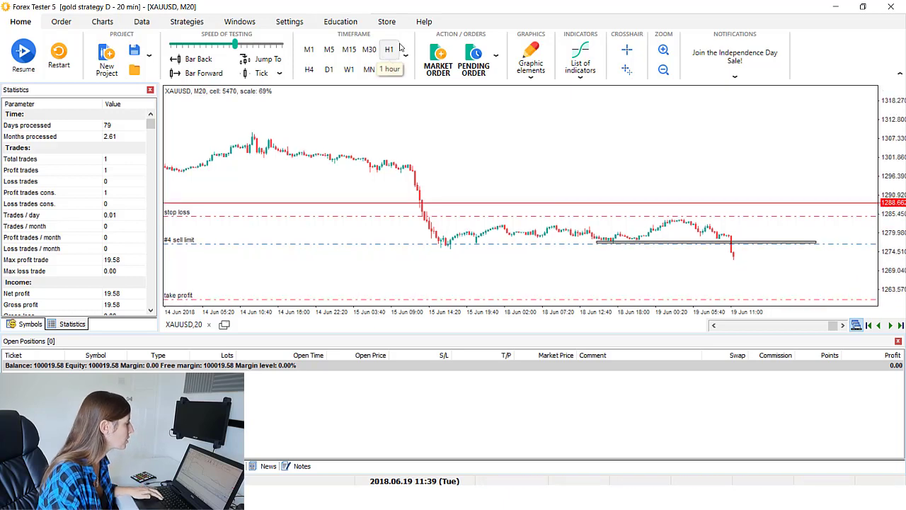
pyautogui.click(334, 72)
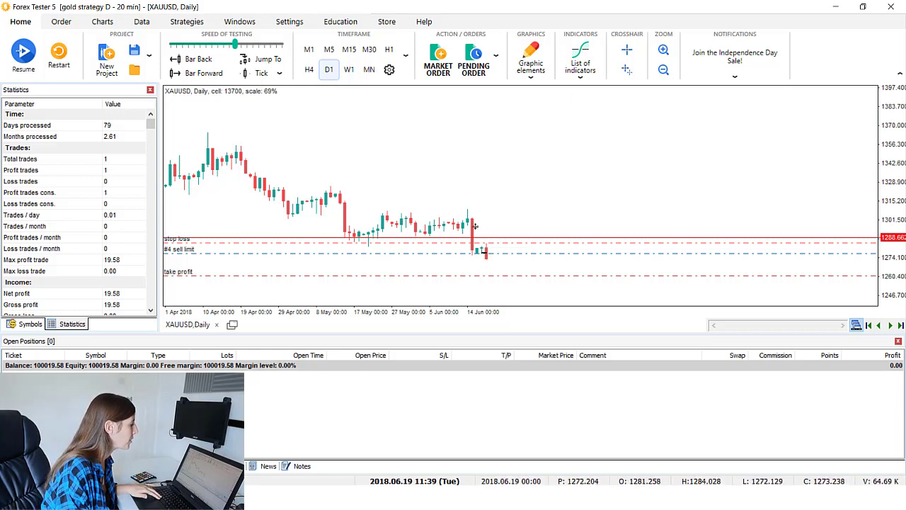
pyautogui.click(406, 55)
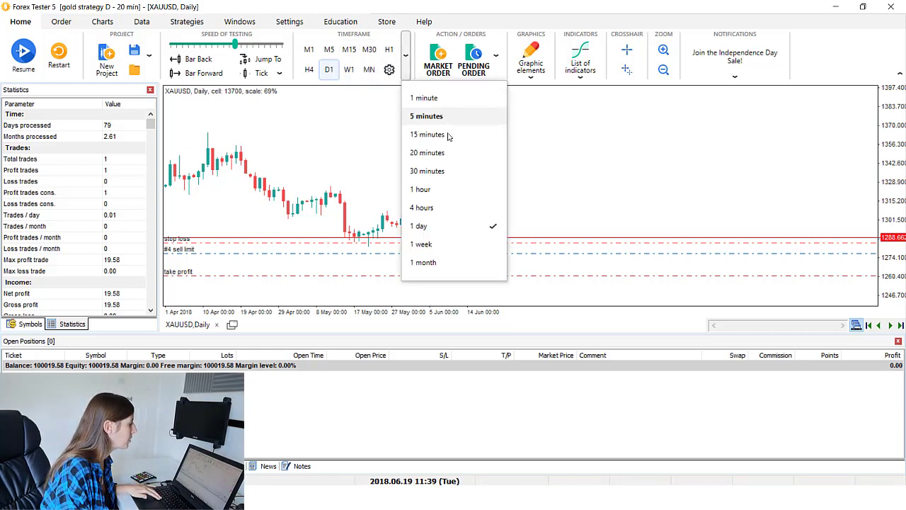
pyautogui.click(456, 149)
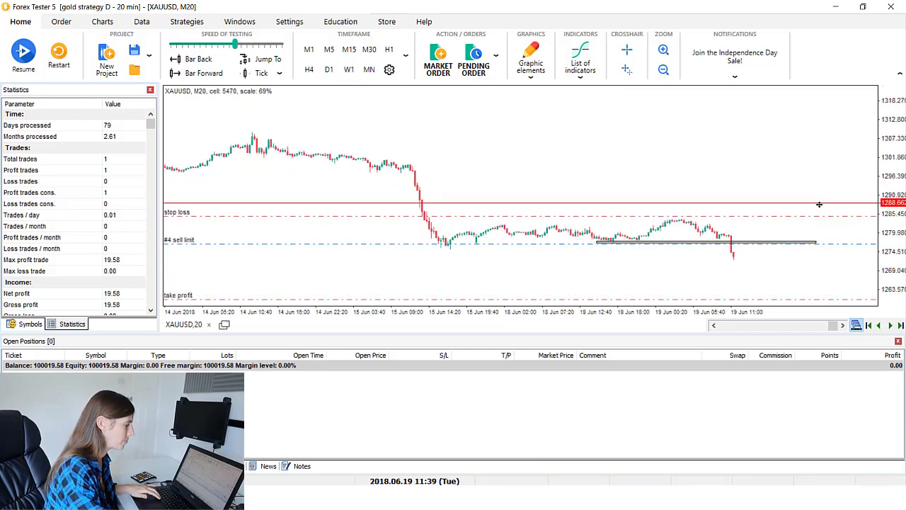
# Step: Step the backtest forward bar by bar until sell order #4 fills
pyautogui.press('F12')
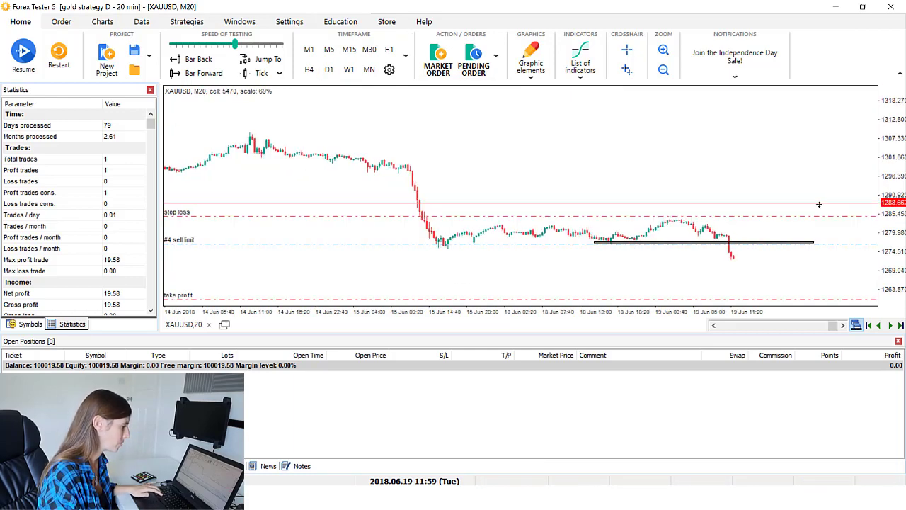
pyautogui.press('F12')
pyautogui.press('F12')
pyautogui.press('F12')
pyautogui.press('F12')
pyautogui.press('F12')
pyautogui.press('F12')
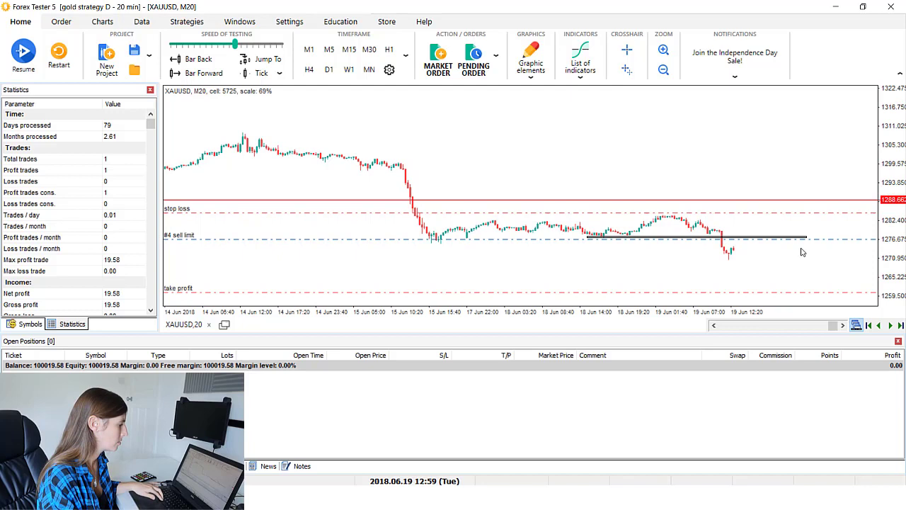
pyautogui.press('F12')
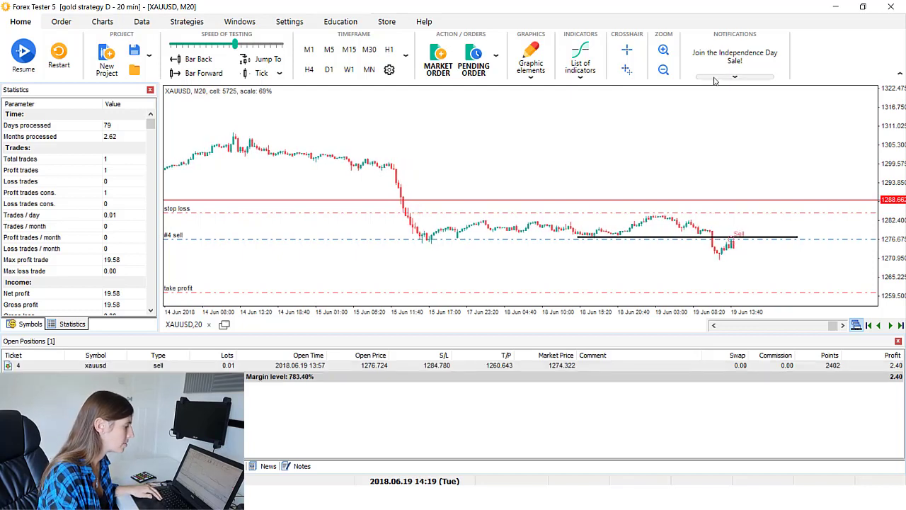
pyautogui.press('F12')
pyautogui.press('F12')
pyautogui.press('F12')
pyautogui.press('F12')
pyautogui.press('F12')
pyautogui.press('F12')
pyautogui.press('F12')
pyautogui.press('F12')
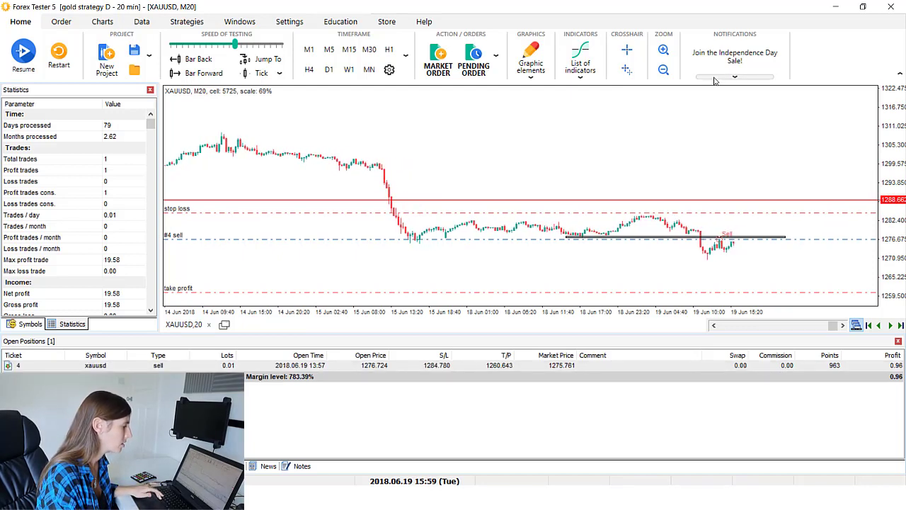
pyautogui.press('F12')
pyautogui.press('F12')
pyautogui.press('F12')
pyautogui.press('F12')
pyautogui.press('F12')
pyautogui.press('F12')
pyautogui.press('F12')
pyautogui.press('F12')
pyautogui.press('F12')
pyautogui.press('F12')
pyautogui.press('F12')
pyautogui.press('F12')
pyautogui.press('F12')
pyautogui.press('F12')
pyautogui.press('F12')
pyautogui.press('F12')
pyautogui.press('F12')
pyautogui.press('F12')
pyautogui.press('F12')
pyautogui.press('F12')
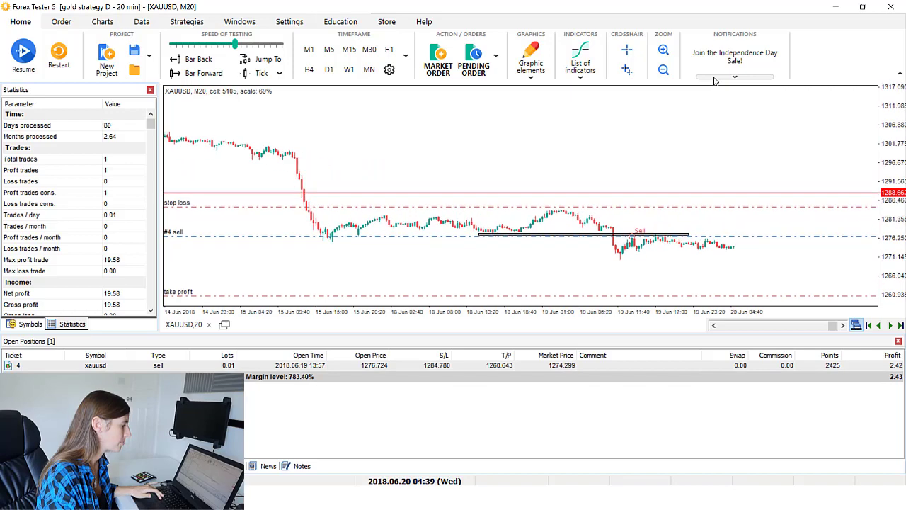
pyautogui.press('F12')
pyautogui.press('F12')
pyautogui.press('F12')
pyautogui.press('F12')
pyautogui.press('F12')
pyautogui.press('F12')
pyautogui.press('F12')
pyautogui.press('F12')
pyautogui.press('F12')
pyautogui.press('F12')
pyautogui.press('F12')
pyautogui.press('F12')
pyautogui.press('F12')
pyautogui.press('F12')
pyautogui.press('F12')
pyautogui.press('F12')
pyautogui.press('F12')
pyautogui.press('F12')
pyautogui.press('F12')
pyautogui.press('F12')
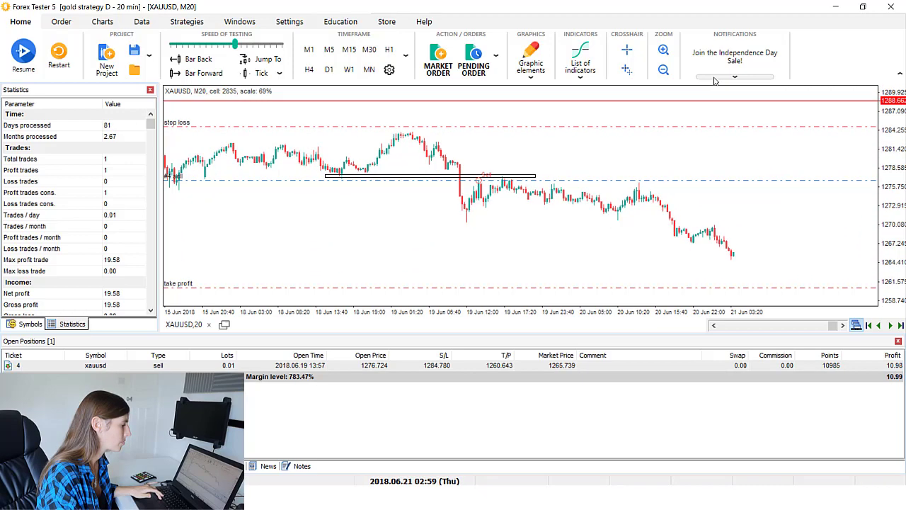
pyautogui.press('F12')
pyautogui.press('F12')
pyautogui.press('F12')
pyautogui.press('F12')
pyautogui.press('F12')
pyautogui.press('F12')
pyautogui.press('F12')
pyautogui.press('F12')
pyautogui.press('F12')
pyautogui.press('F12')
pyautogui.press('F12')
pyautogui.press('F12')
pyautogui.press('F12')
pyautogui.press('F12')
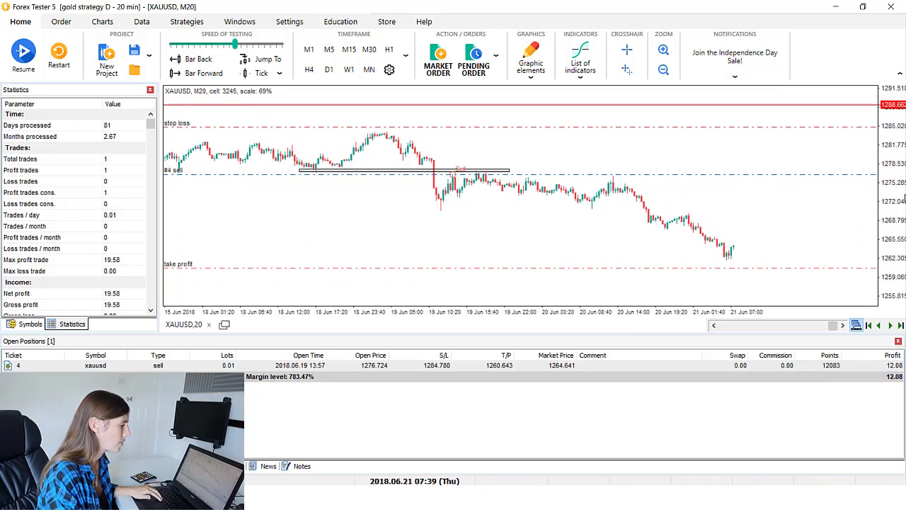
# Step: Compress the price scale and move position #4's take profit and stop loss lower
pyautogui.moveTo(904, 200); pyautogui.dragTo(903, 225)
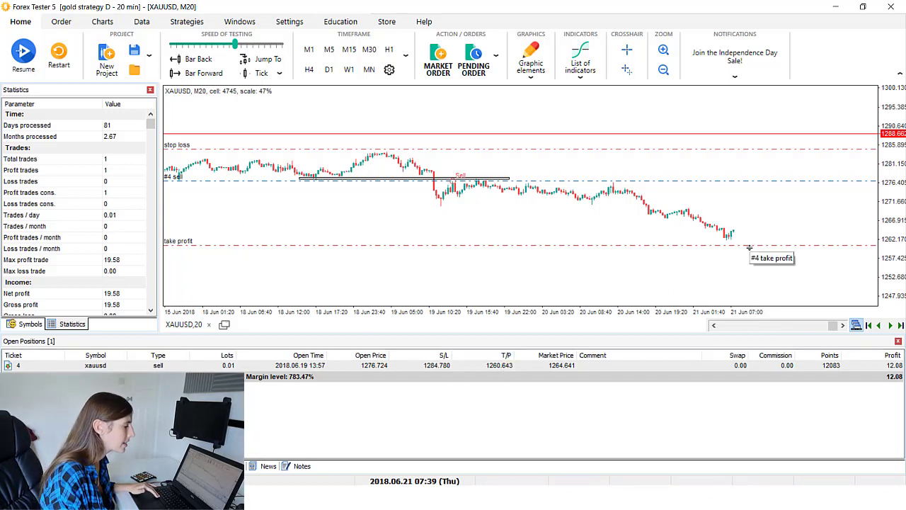
pyautogui.moveTo(751, 247); pyautogui.dragTo(747, 275)
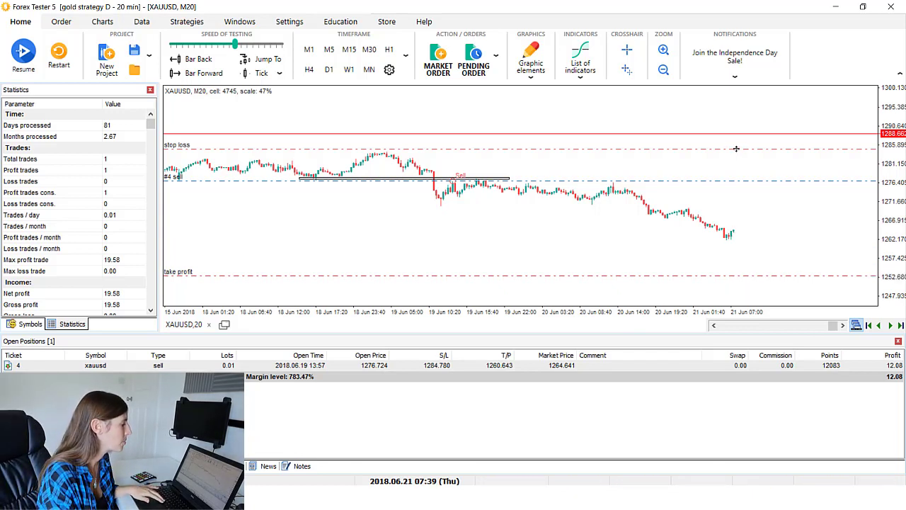
pyautogui.moveTo(736, 149); pyautogui.dragTo(735, 183)
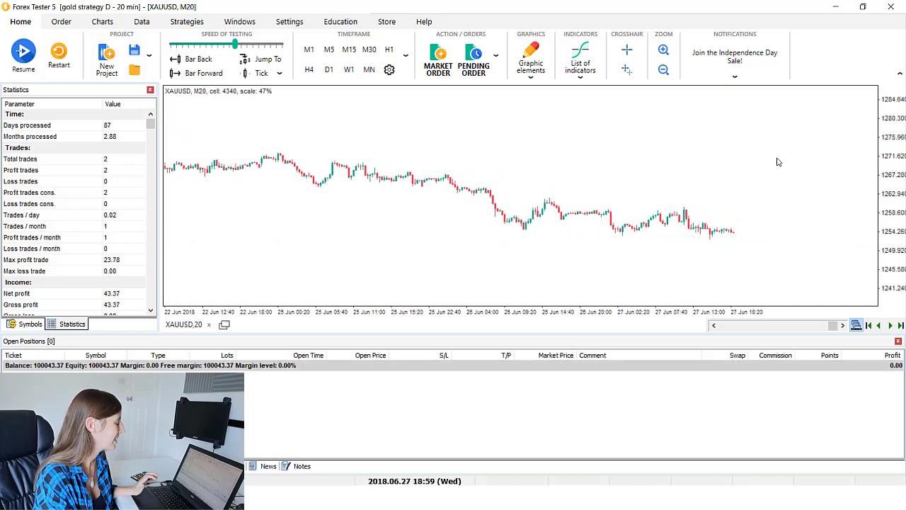
# Step: Inspect the D1 trend with taller, zoomed candles, then type 20 to return to M20
pyautogui.click(328, 69)
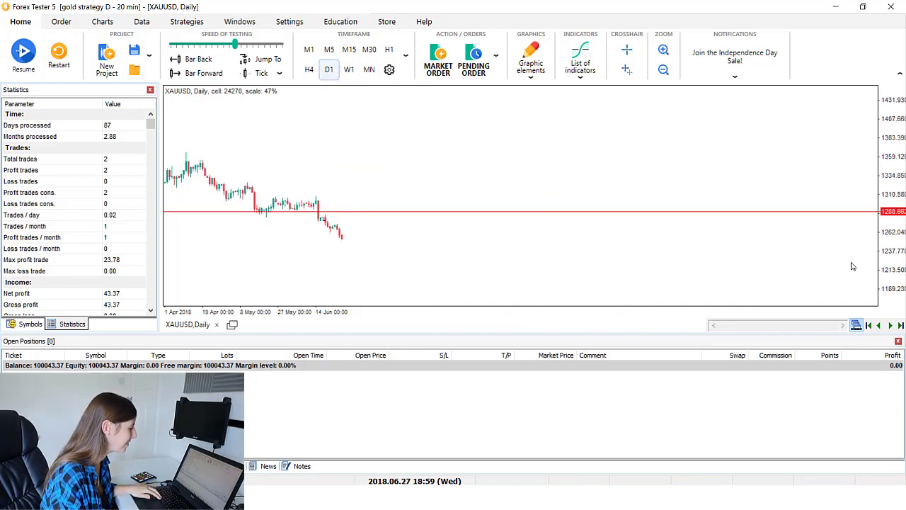
pyautogui.moveTo(890, 262); pyautogui.dragTo(894, 238)
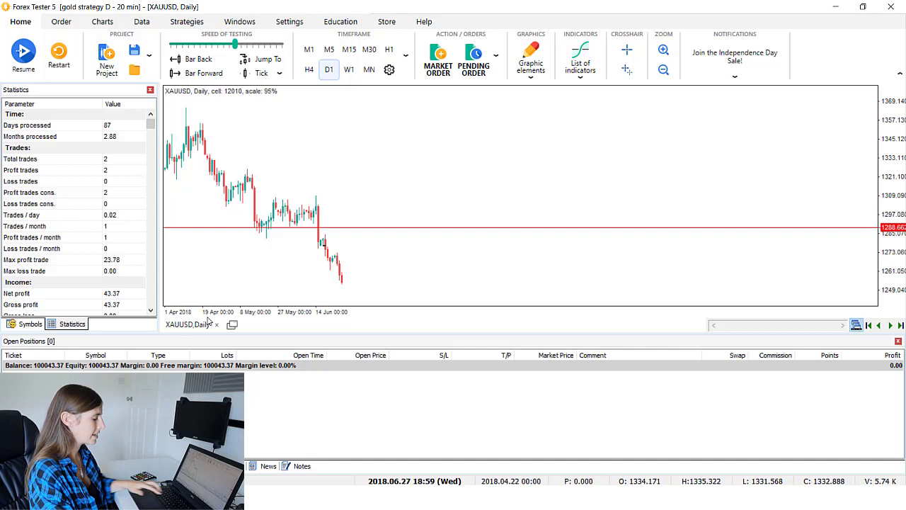
pyautogui.press('+')
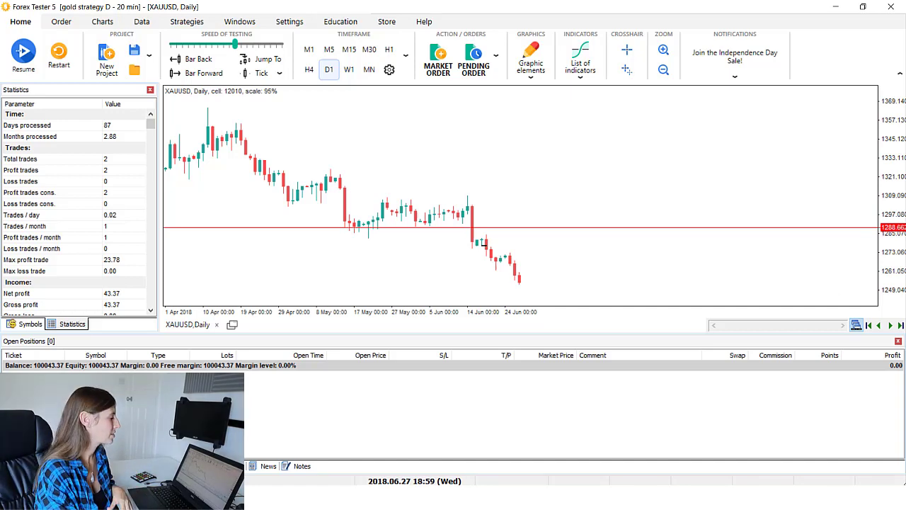
pyautogui.write('20')
pyautogui.press('Return')
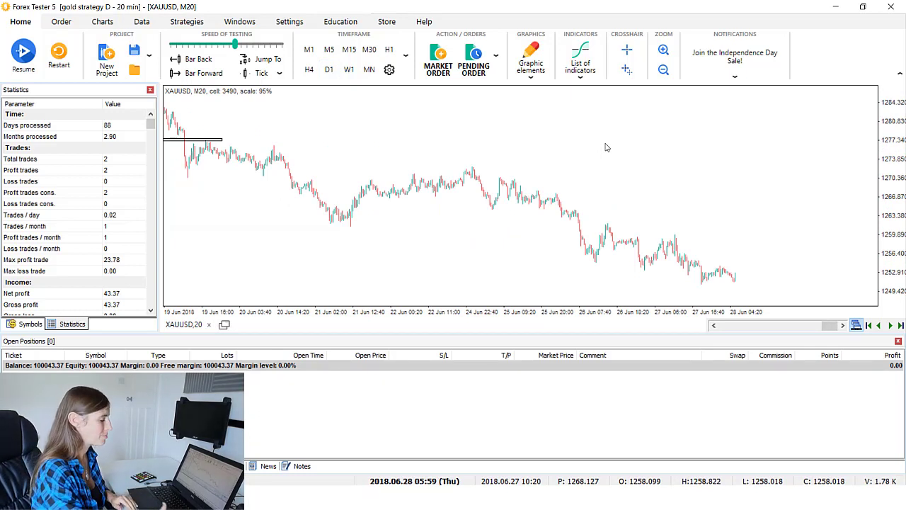
# Step: Draw a Fibonacci extension from the 26 June low to the swing high, then advance a few bars
pyautogui.press('+')
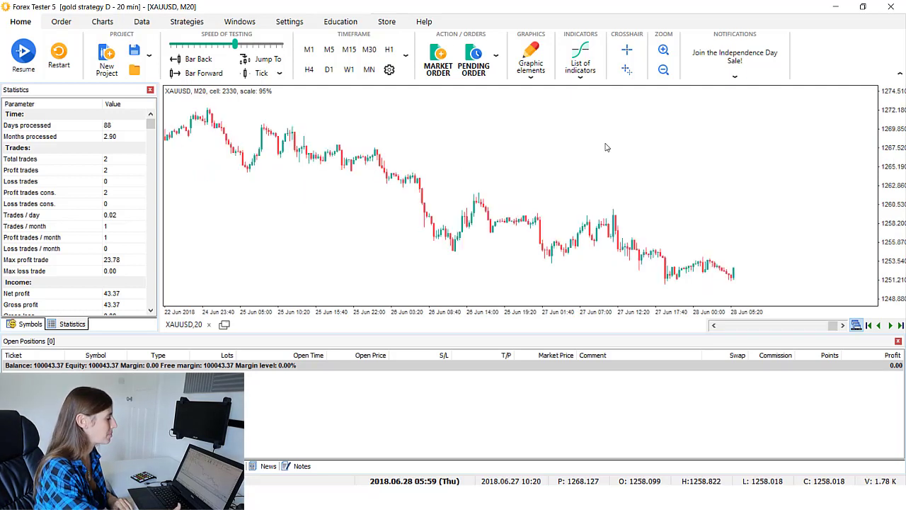
pyautogui.press('-')
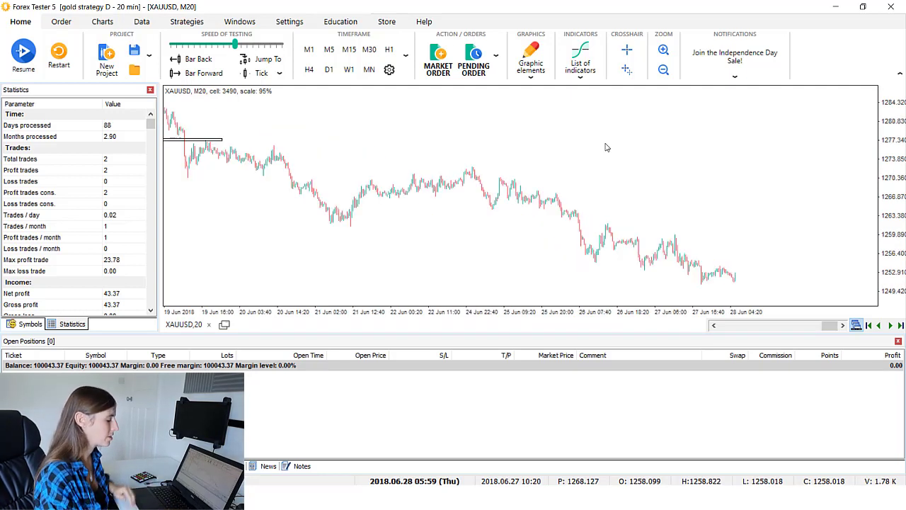
pyautogui.press('+')
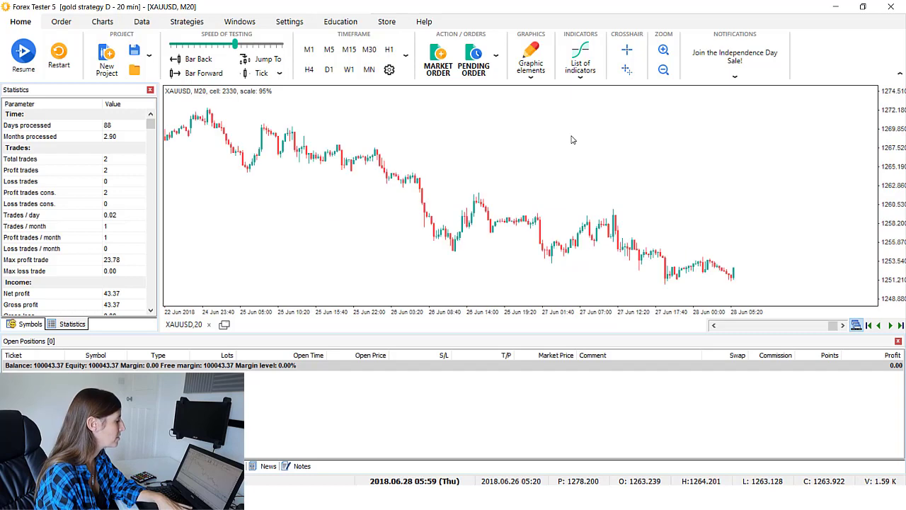
pyautogui.click(531, 60)
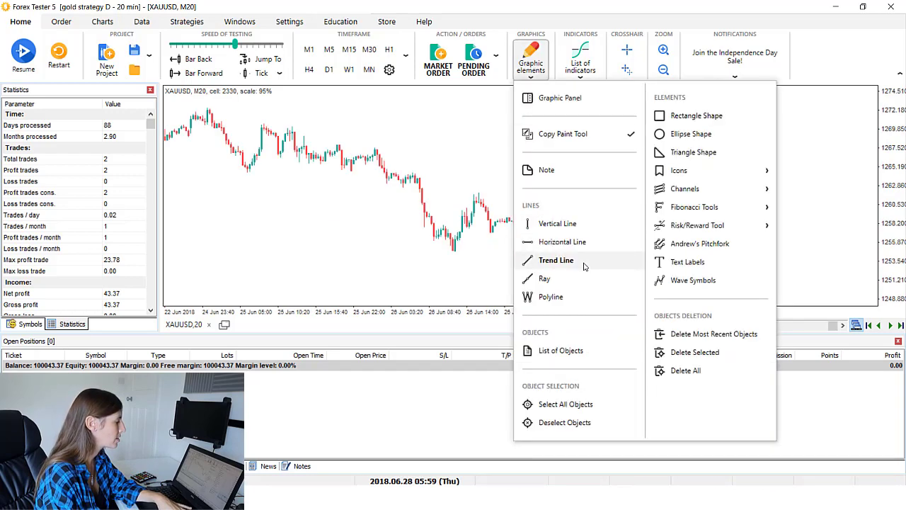
pyautogui.moveTo(769, 211)
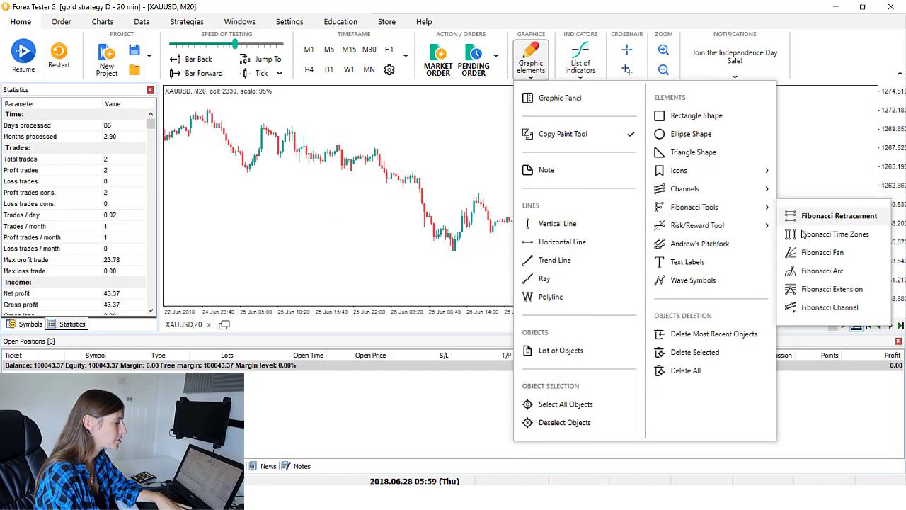
pyautogui.click(814, 289)
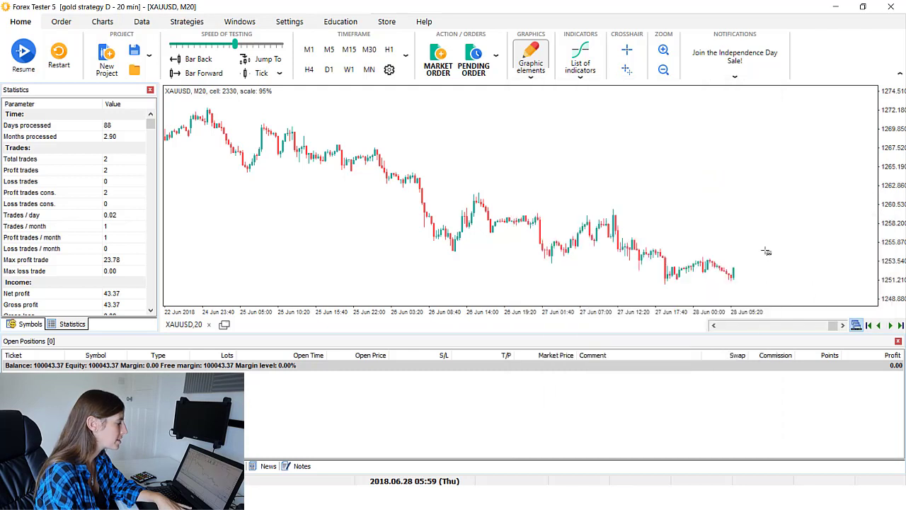
pyautogui.click(453, 252)
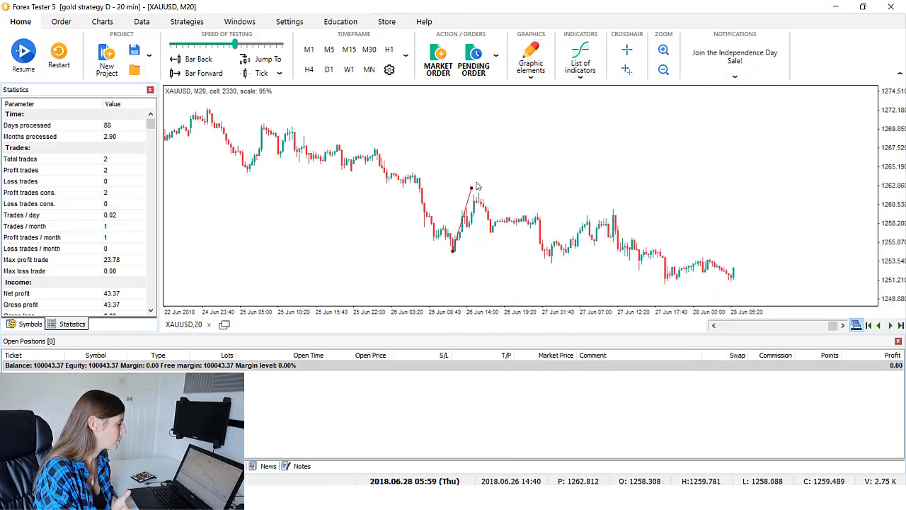
pyautogui.click(476, 191)
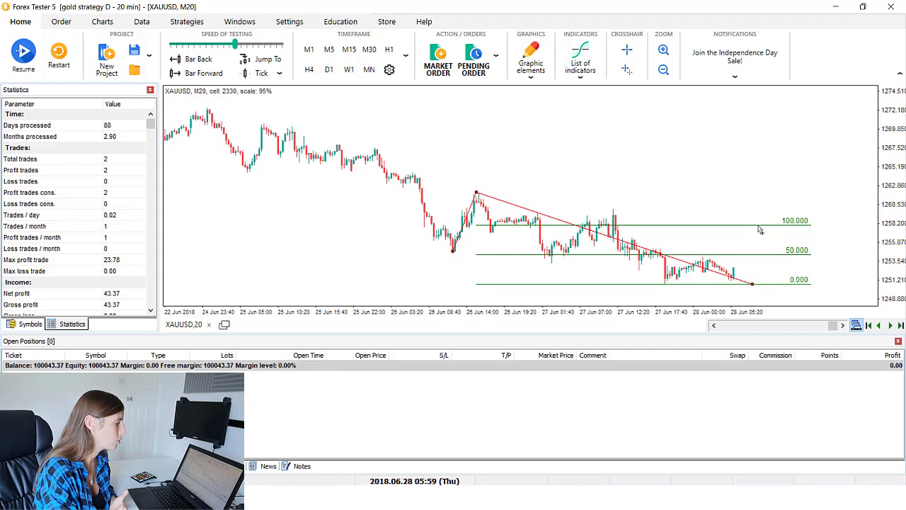
pyautogui.scroll(-1, 901, 223)
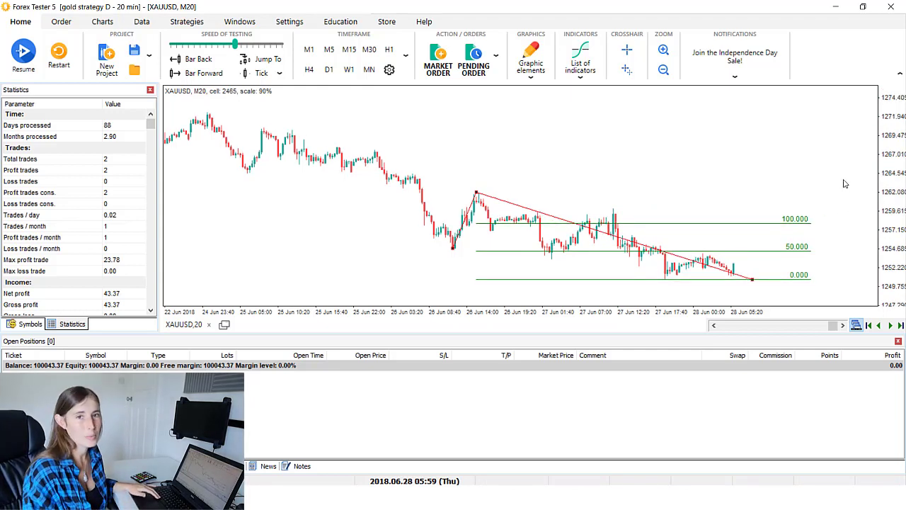
pyautogui.press('F4')
pyautogui.press('F4')
pyautogui.press('F4')
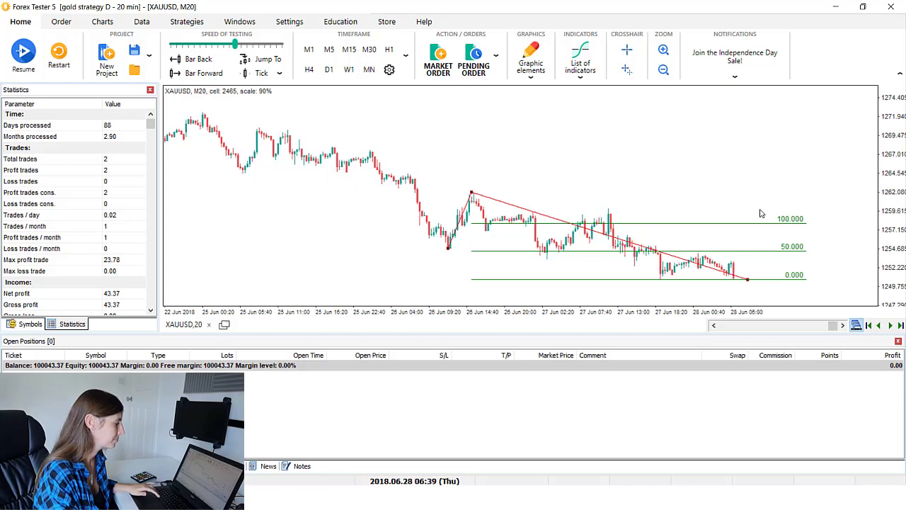
# Step: Place sell limit #5 at 1257.585 with stop loss 1262.077 and take profit 1247.316
pyautogui.rightClick(757, 223)
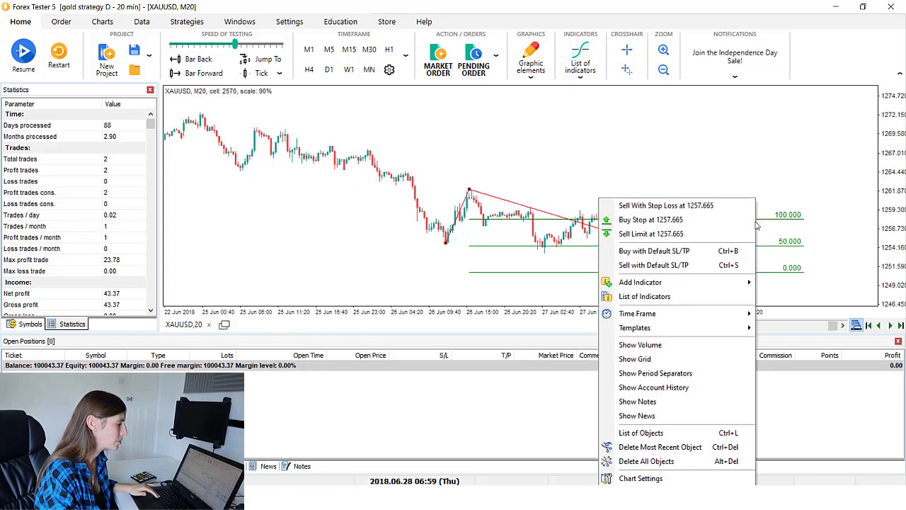
pyautogui.click(728, 236)
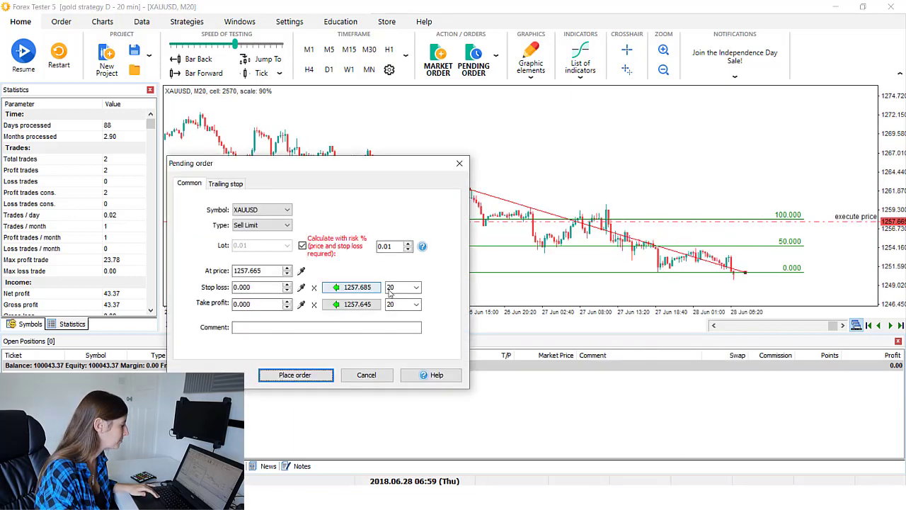
pyautogui.click(301, 270)
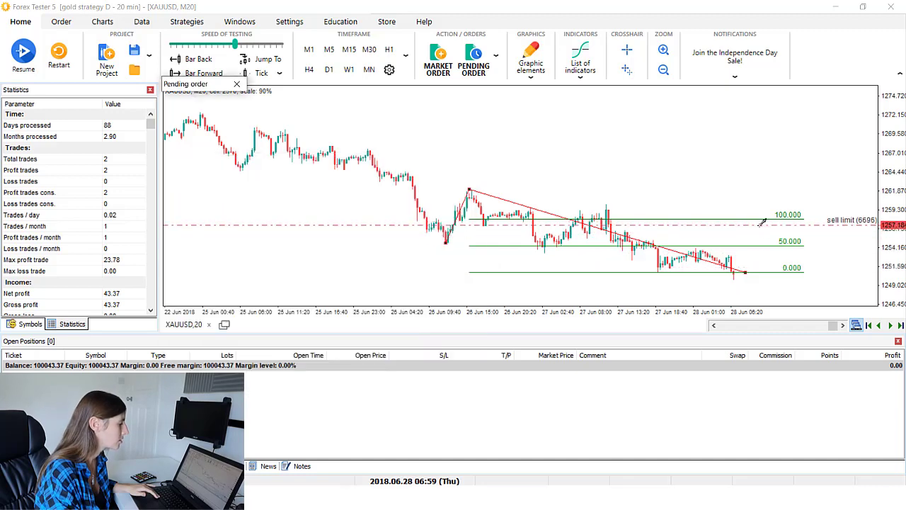
pyautogui.click(618, 223)
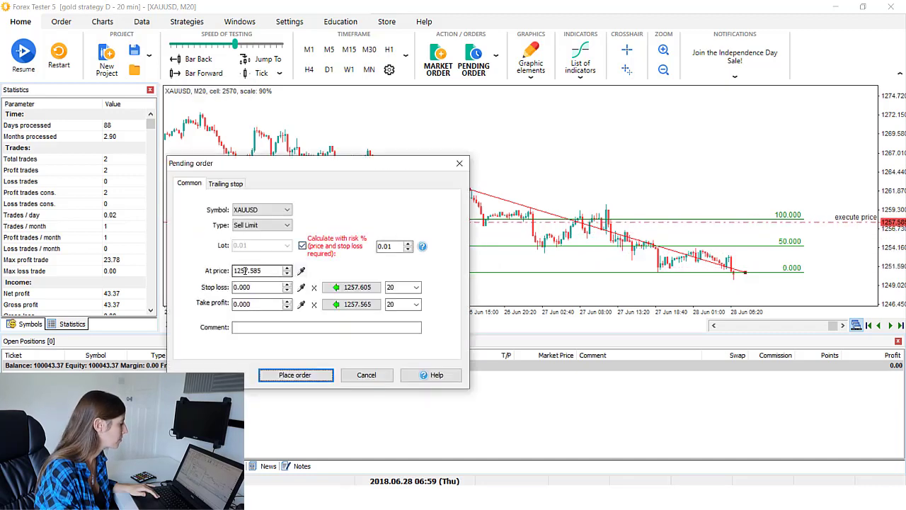
pyautogui.click(301, 287)
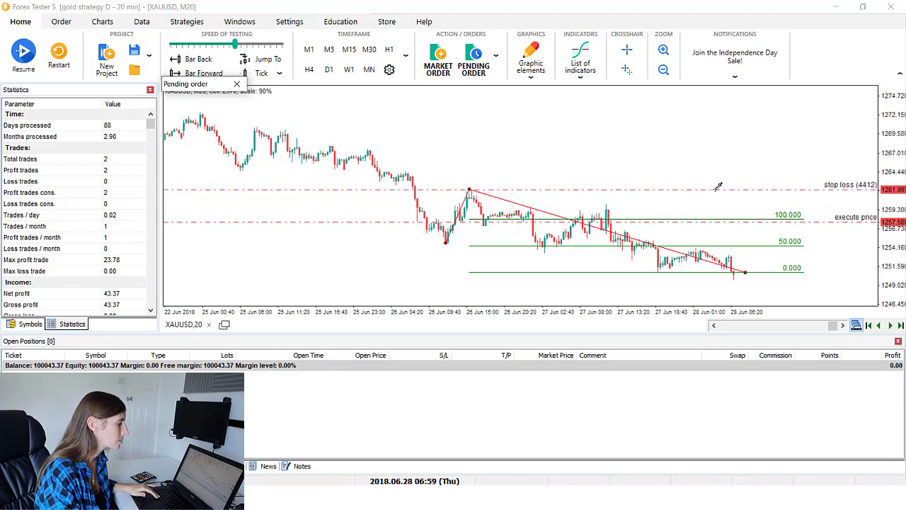
pyautogui.click(717, 186)
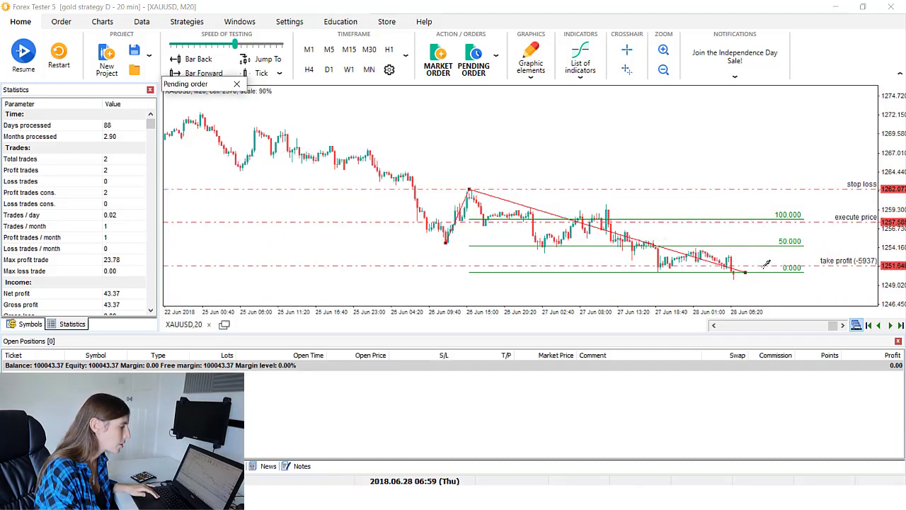
pyautogui.click(776, 290)
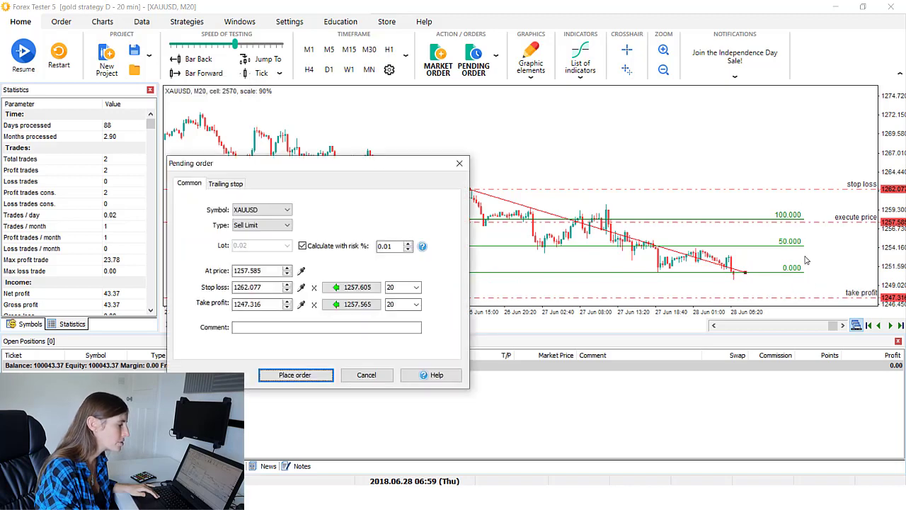
pyautogui.click(296, 374)
# Step: Step forward, extend the Fibonacci to the new low, and lower the sell limit with its stop and target
pyautogui.press('F12')
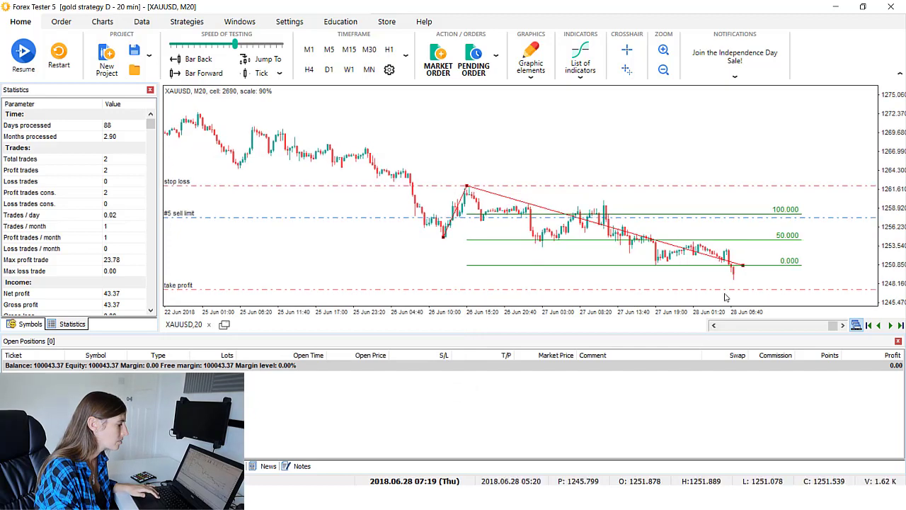
pyautogui.press('F12')
pyautogui.press('F12')
pyautogui.press('F12')
pyautogui.press('F12')
pyautogui.press('F12')
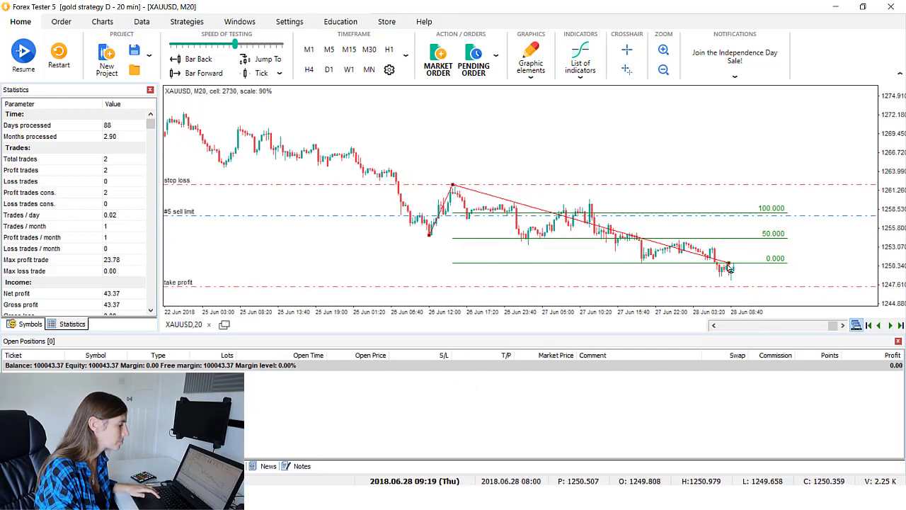
pyautogui.press('F12')
pyautogui.moveTo(745, 278); pyautogui.dragTo(750, 283)
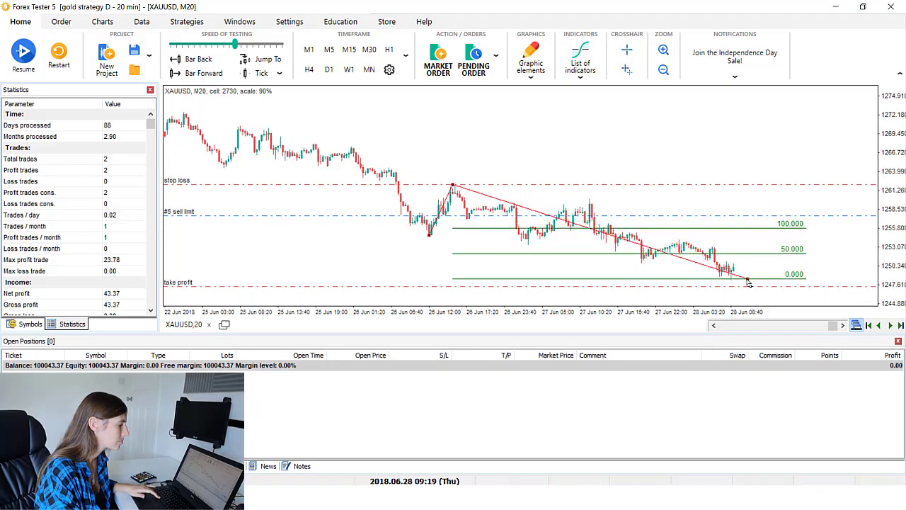
pyautogui.press('F12')
pyautogui.press('F12')
pyautogui.press('F12')
pyautogui.press('F12')
pyautogui.press('F12')
pyautogui.press('F12')
pyautogui.press('F12')
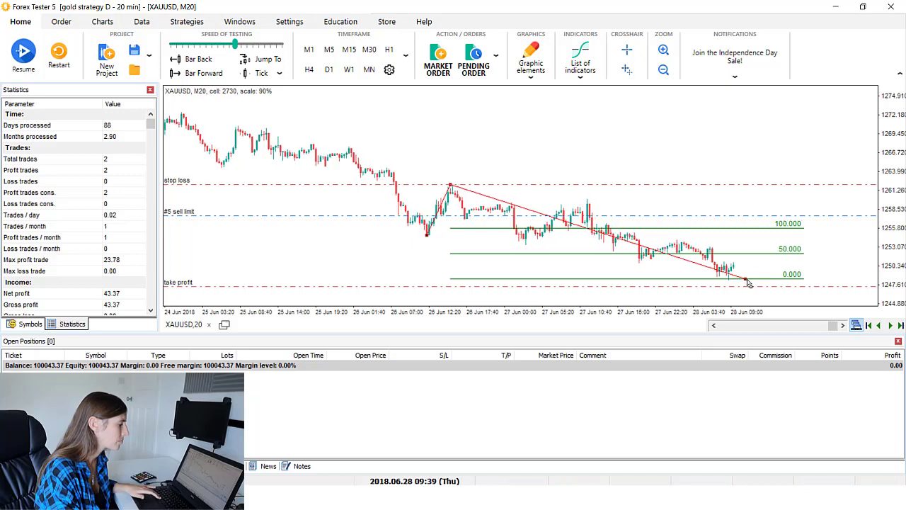
pyautogui.press('F12')
pyautogui.press('F12')
pyautogui.press('F12')
pyautogui.press('F12')
pyautogui.press('F12')
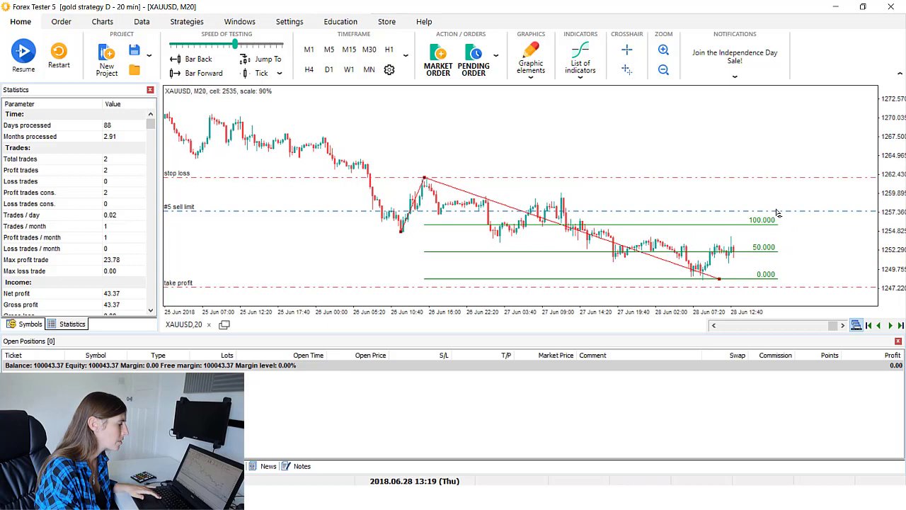
pyautogui.moveTo(776, 213); pyautogui.dragTo(778, 231)
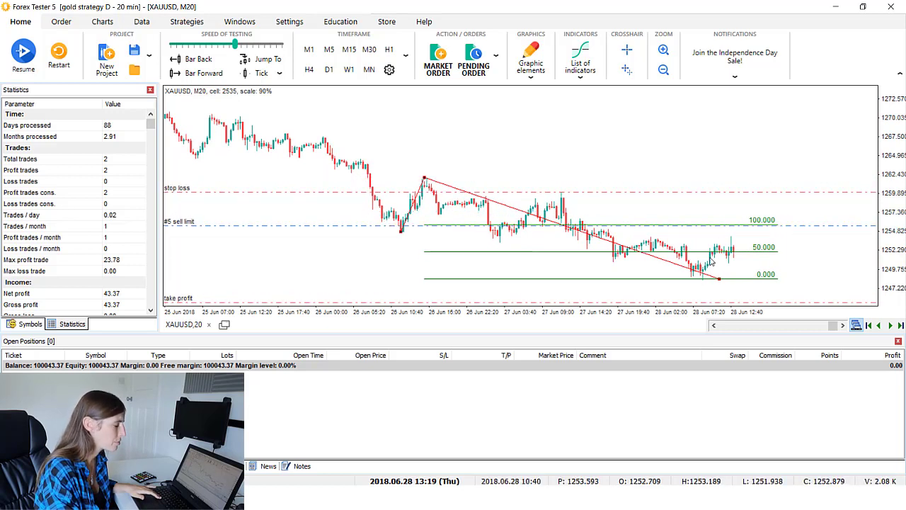
# Step: Move the sell limit to the 100.000 Fibonacci level and advance until it fills at 1253.157
pyautogui.press('F12')
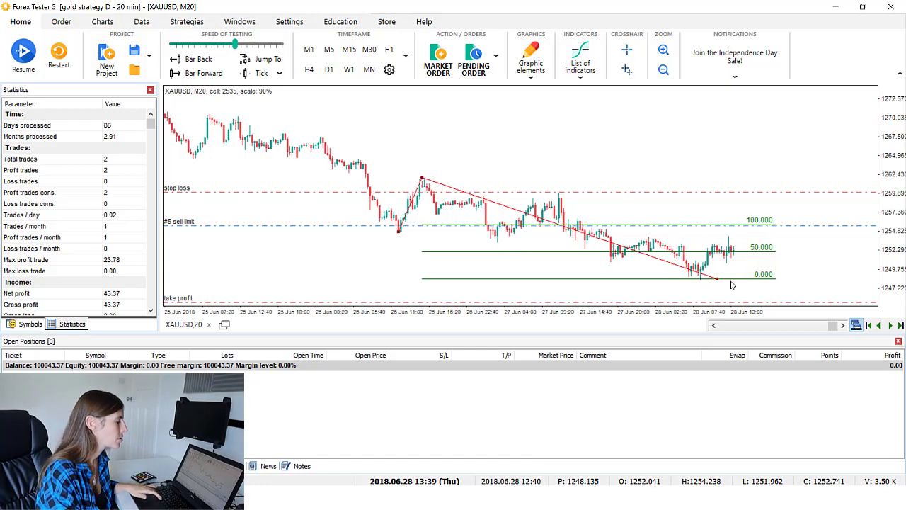
pyautogui.press('F12')
pyautogui.press('F12')
pyautogui.press('F12')
pyautogui.press('F12')
pyautogui.press('F12')
pyautogui.press('F12')
pyautogui.press('F12')
pyautogui.press('F12')
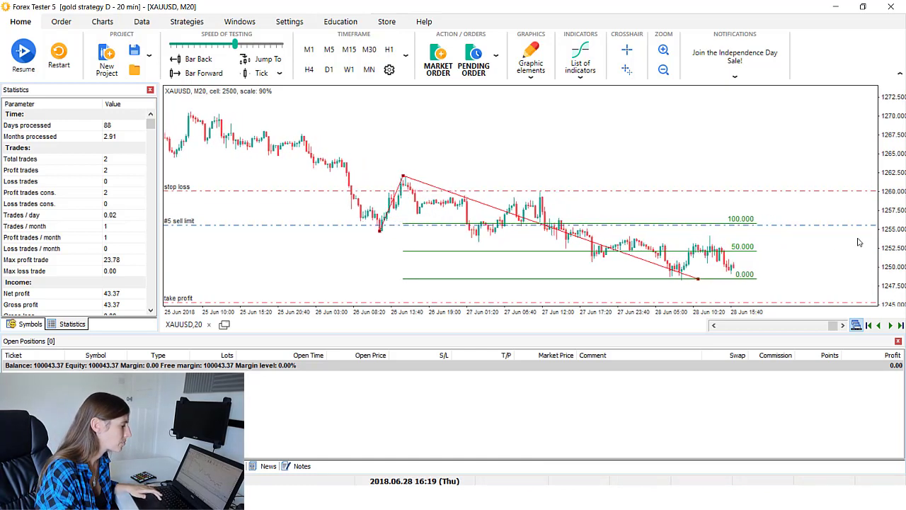
pyautogui.press('F12')
pyautogui.press('F12')
pyautogui.press('F12')
pyautogui.press('F12')
pyautogui.press('F12')
pyautogui.press('F12')
pyautogui.press('F12')
pyautogui.press('F12')
pyautogui.press('F12')
pyautogui.press('F12')
pyautogui.press('F12')
pyautogui.press('F12')
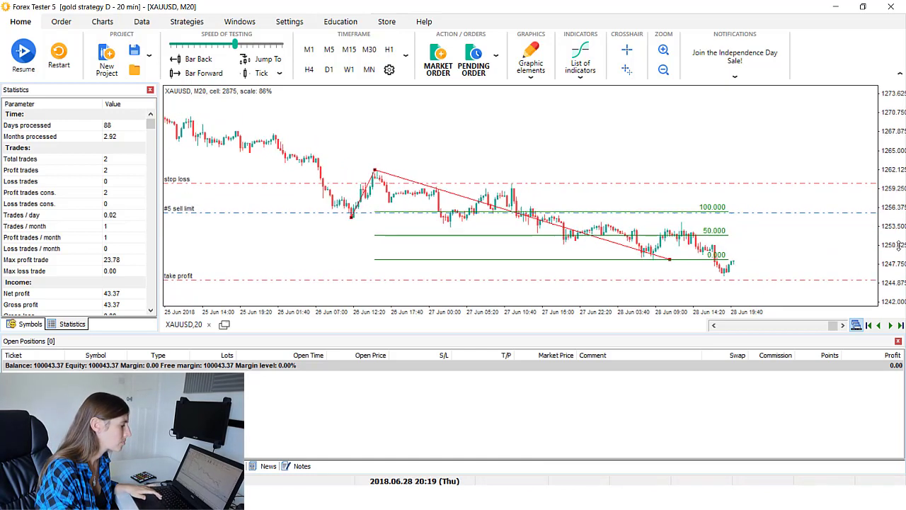
pyautogui.press('F12')
pyautogui.press('F12')
pyautogui.press('F12')
pyautogui.press('F12')
pyautogui.press('F12')
pyautogui.press('F12')
pyautogui.press('F12')
pyautogui.press('F12')
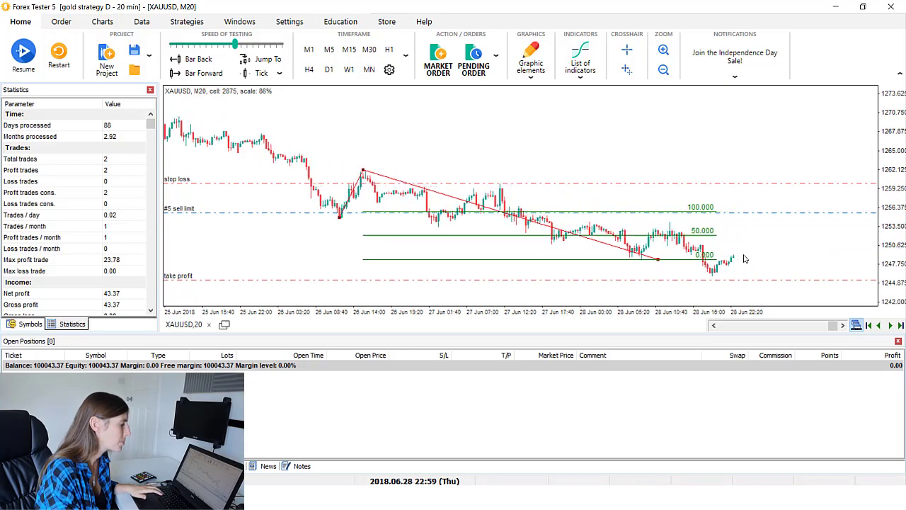
pyautogui.press('F12')
pyautogui.press('F12')
pyautogui.press('F12')
pyautogui.press('F12')
pyautogui.press('F12')
pyautogui.press('F12')
pyautogui.press('F12')
pyautogui.press('F12')
pyautogui.press('F12')
pyautogui.press('F12')
pyautogui.press('F12')
pyautogui.press('F12')
pyautogui.press('F12')
pyautogui.press('F12')
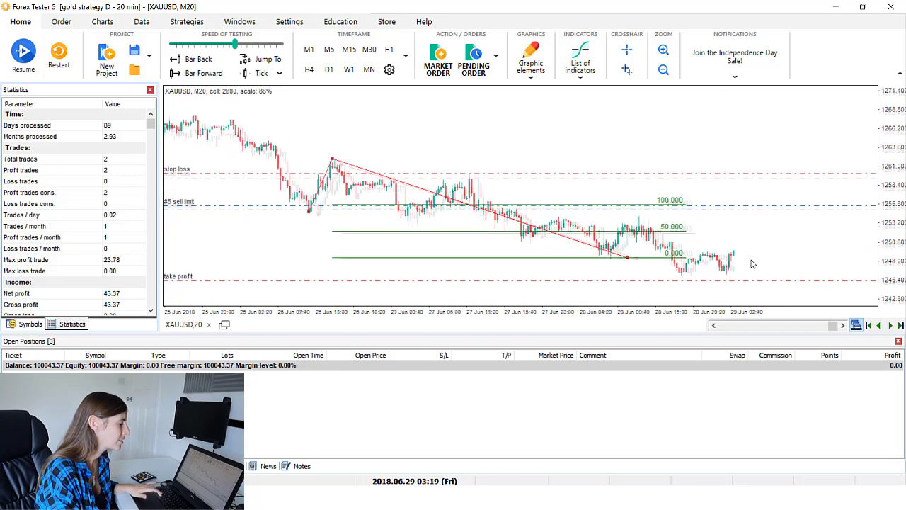
pyautogui.press('F12')
pyautogui.press('F12')
pyautogui.press('F12')
pyautogui.press('F12')
pyautogui.press('F12')
pyautogui.press('F12')
pyautogui.press('F12')
pyautogui.press('F12')
pyautogui.press('F12')
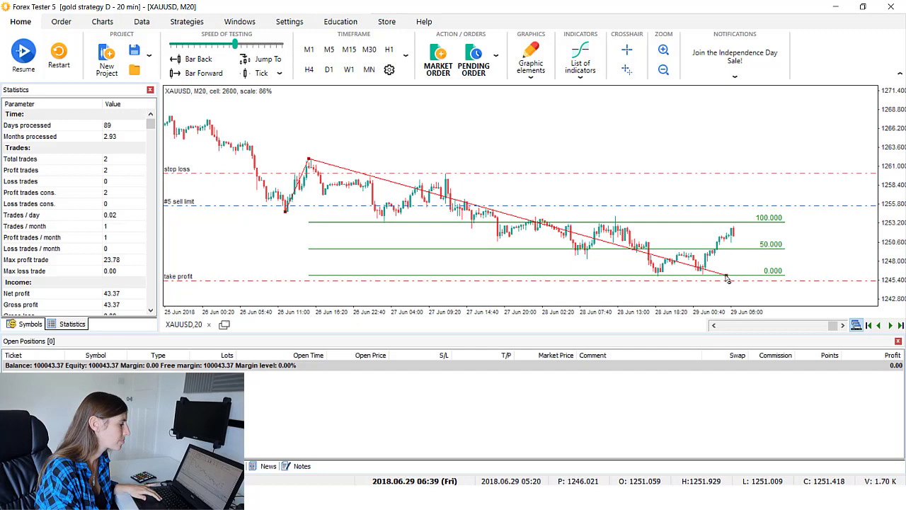
pyautogui.moveTo(739, 204); pyautogui.dragTo(745, 222)
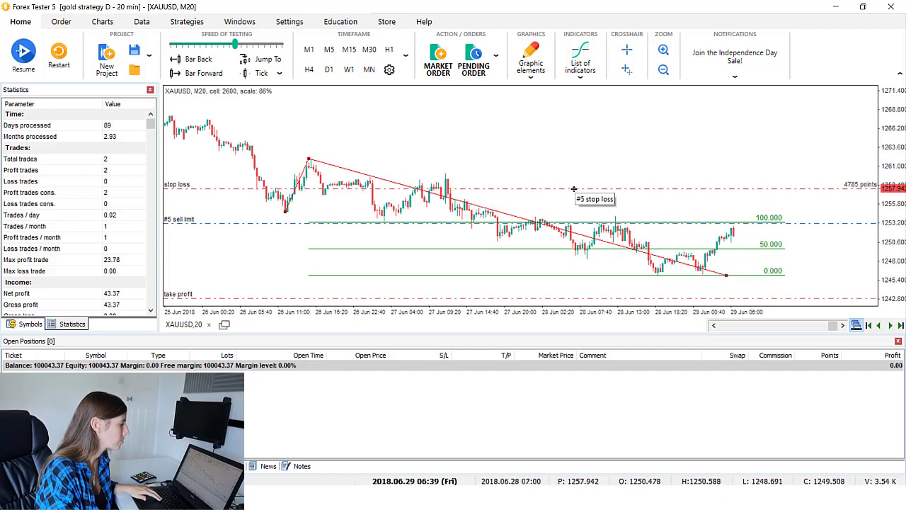
pyautogui.press('F12')
pyautogui.press('F12')
pyautogui.press('F12')
pyautogui.press('F12')
pyautogui.press('F12')
pyautogui.press('F12')
pyautogui.press('F12')
pyautogui.press('F12')
pyautogui.press('F12')
pyautogui.press('F12')
pyautogui.press('F12')
pyautogui.press('F12')
pyautogui.press('F12')
pyautogui.press('F12')
pyautogui.press('F12')
pyautogui.press('F12')
pyautogui.press('F12')
pyautogui.press('F12')
pyautogui.press('F12')
pyautogui.press('F12')
pyautogui.press('F12')
pyautogui.press('F12')
pyautogui.press('F12')
pyautogui.press('F12')
pyautogui.press('F12')
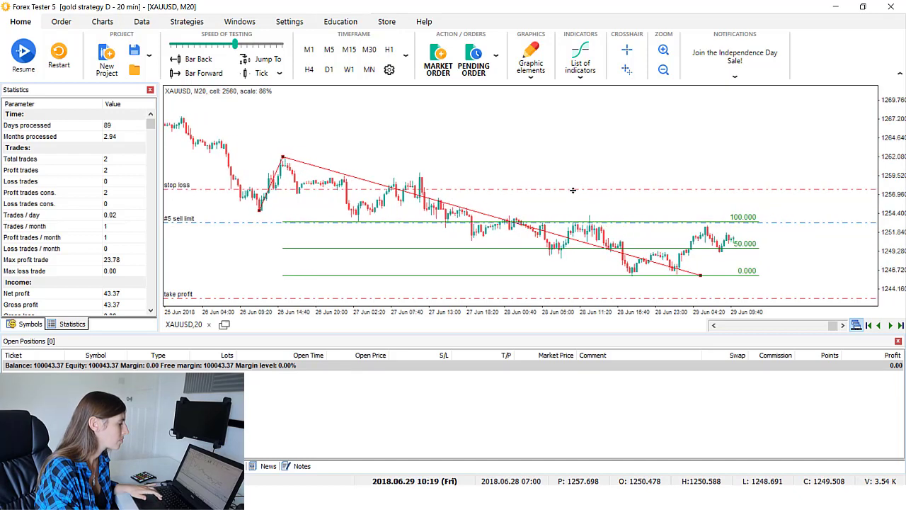
pyautogui.press('F12')
pyautogui.press('F12')
pyautogui.press('F12')
pyautogui.press('F12')
pyautogui.press('F12')
pyautogui.press('F12')
pyautogui.press('F12')
pyautogui.press('F12')
pyautogui.press('F12')
pyautogui.press('F12')
pyautogui.press('F12')
pyautogui.press('F12')
pyautogui.press('F12')
pyautogui.press('F12')
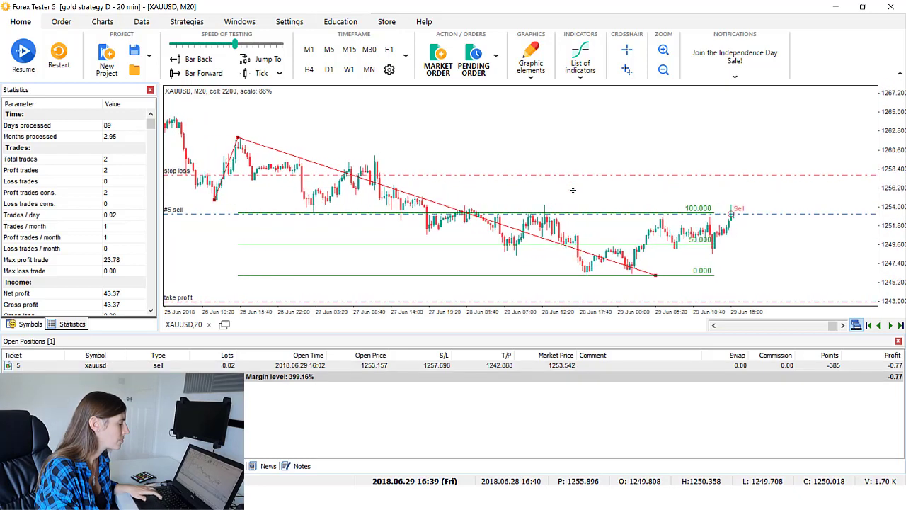
pyautogui.press('F12')
pyautogui.press('F12')
pyautogui.press('F12')
pyautogui.press('F12')
pyautogui.press('F12')
pyautogui.press('F12')
pyautogui.press('F12')
pyautogui.press('F12')
pyautogui.press('F12')
pyautogui.press('F12')
pyautogui.press('F12')
pyautogui.press('F12')
pyautogui.press('F12')
pyautogui.press('F12')
pyautogui.press('F12')
pyautogui.press('F12')
pyautogui.press('F12')
pyautogui.press('F12')
pyautogui.press('F12')
pyautogui.press('F12')
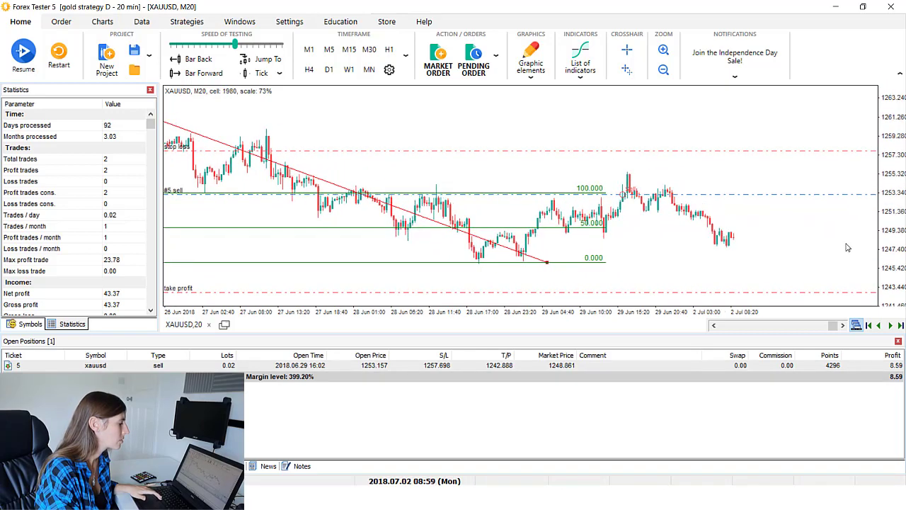
# Step: Drag sell #5's stop loss to breakeven at 1253.137 and advance until it closes in profit
pyautogui.press('F12')
pyautogui.press('F12')
pyautogui.press('F12')
pyautogui.press('F12')
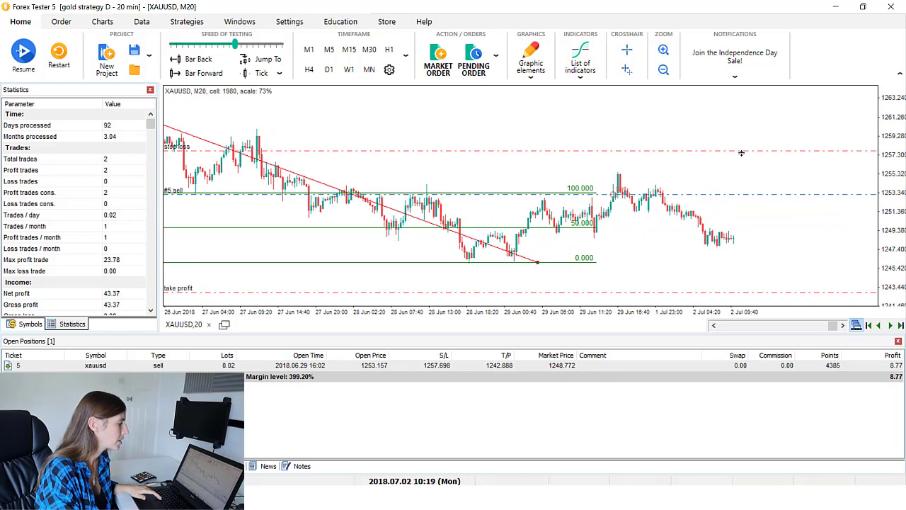
pyautogui.moveTo(750, 184); pyautogui.dragTo(754, 195)
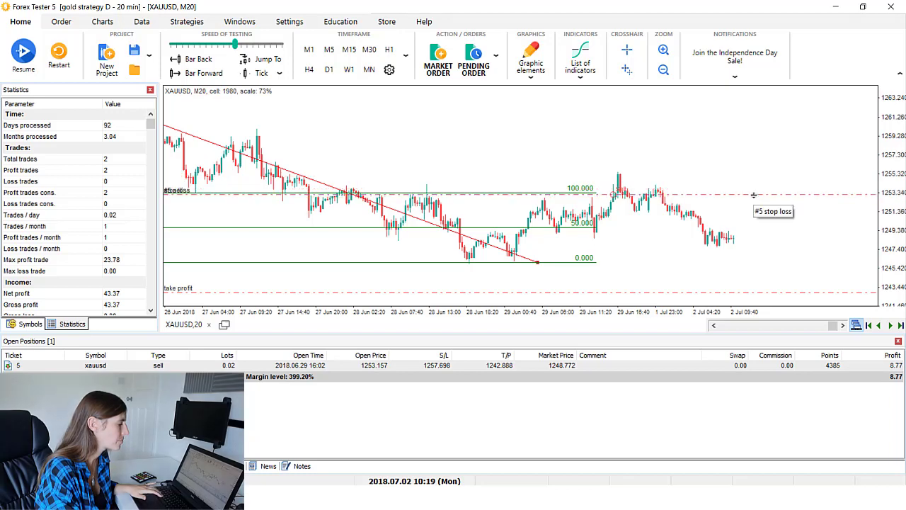
pyautogui.press('F12')
pyautogui.press('F12')
pyautogui.press('F12')
pyautogui.press('F12')
pyautogui.press('F12')
pyautogui.press('F12')
pyautogui.press('F12')
pyautogui.press('F12')
pyautogui.press('F12')
pyautogui.press('F12')
pyautogui.press('F12')
pyautogui.press('F12')
pyautogui.press('F12')
pyautogui.press('F12')
pyautogui.press('F12')
pyautogui.press('F12')
pyautogui.press('F12')
pyautogui.press('F12')
pyautogui.press('F12')
pyautogui.press('F12')
pyautogui.press('F12')
pyautogui.press('F12')
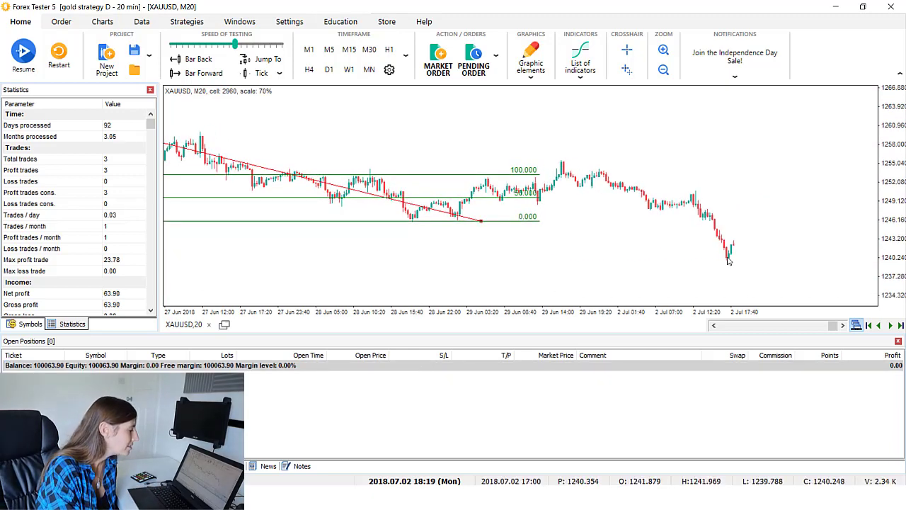
# Step: Turn on the crosshair so chart dates and prices on the XAUUSD chart can be read
pyautogui.click(626, 51)
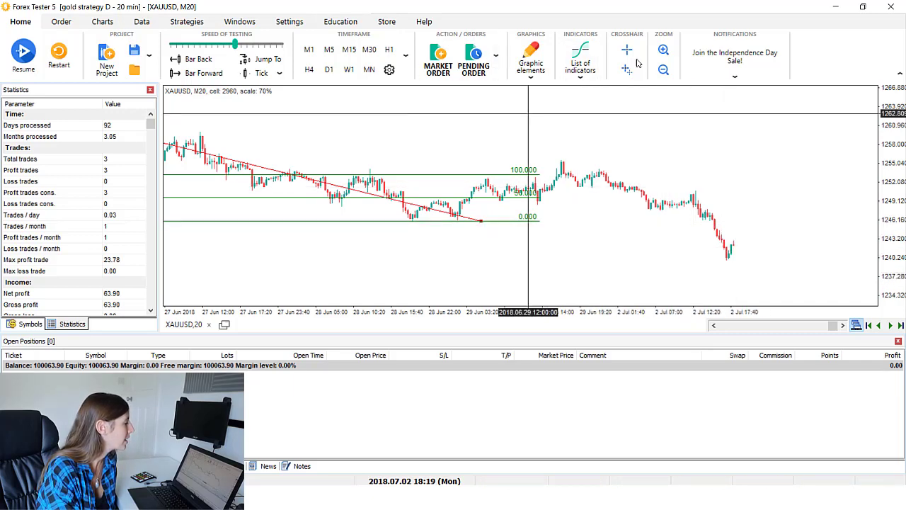
# Step: Show the account history listing the three XAUUSD sells (19.58, 23.78, 20.54), balance 100063.90
pyautogui.click(182, 466)
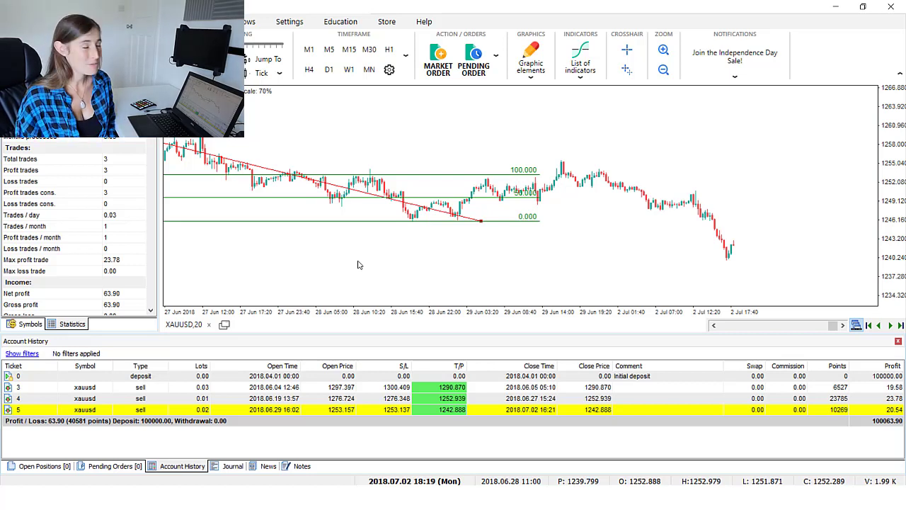
pyautogui.moveTo(357, 265); pyautogui.dragTo(365, 264)
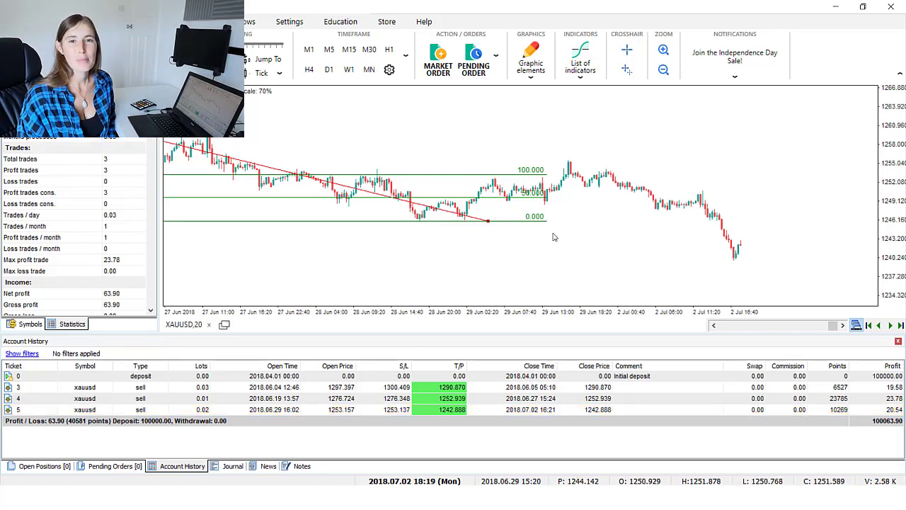